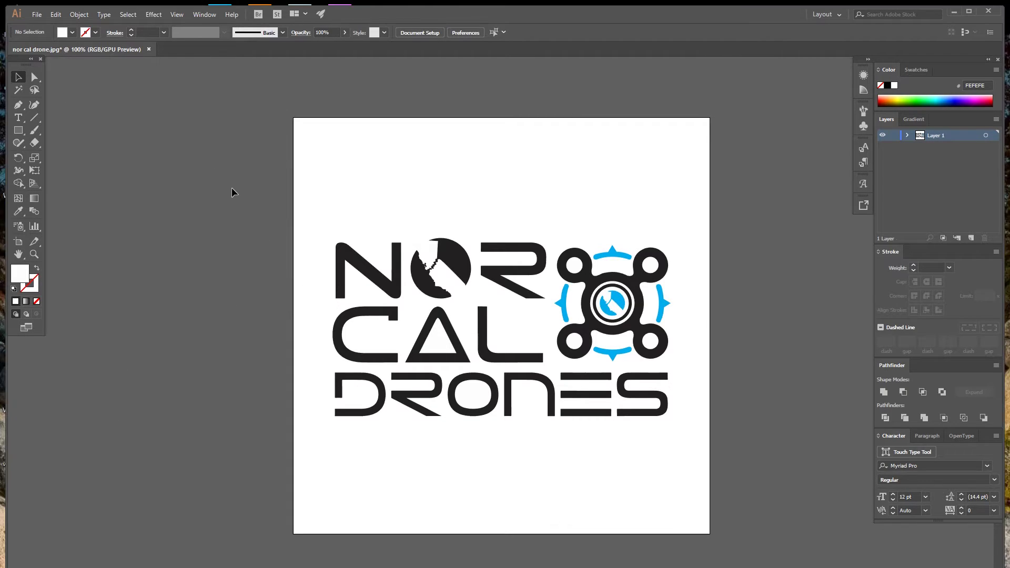
- Examine the letter N's anchor points with Direct Selection, select one on its lower diagonal edge, and deselect the letter
left_click(396, 283)
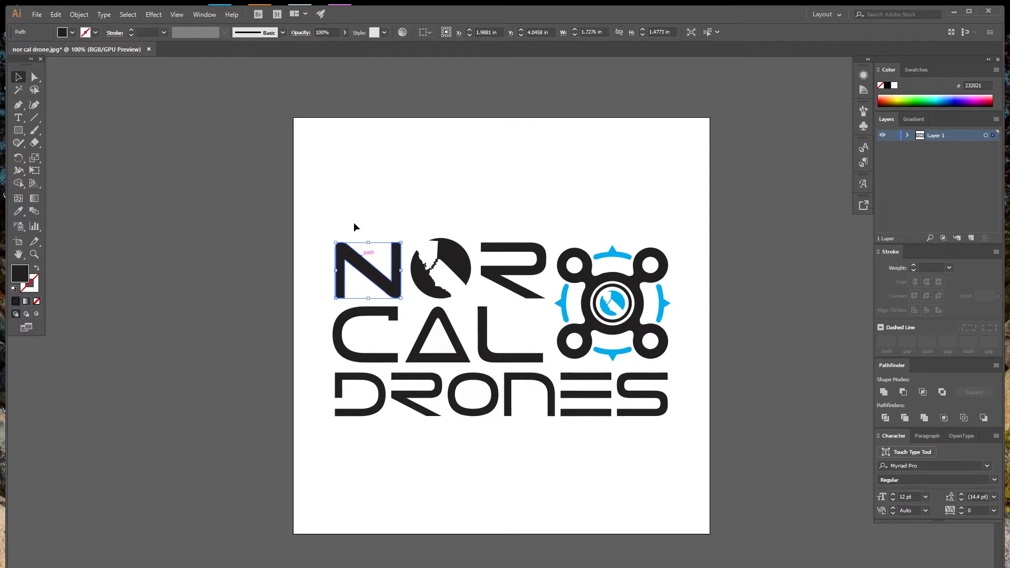
key("ctrl+equal")
key("ctrl+equal")
key("ctrl+equal")
key("ctrl+equal")
key("ctrl+equal")
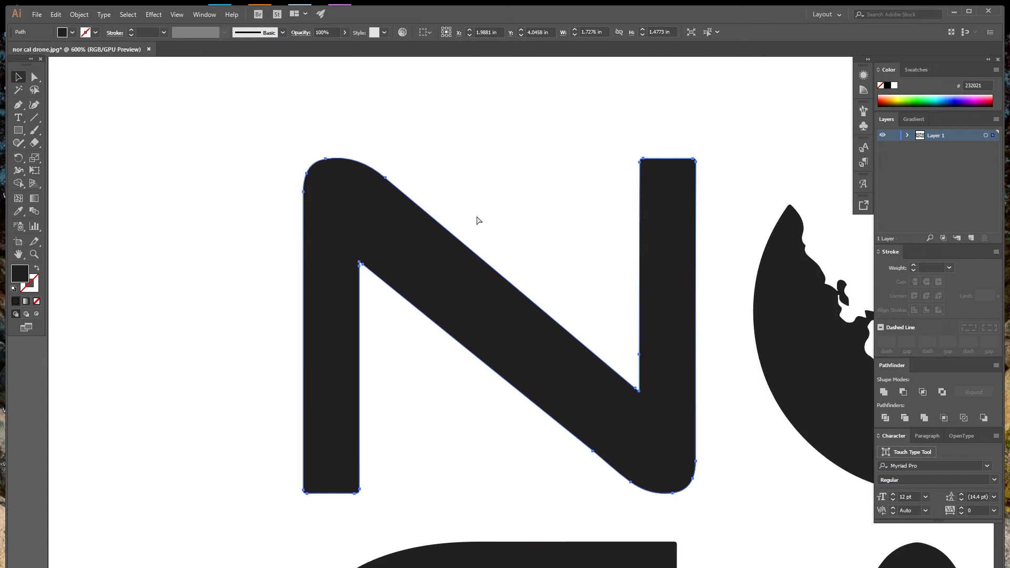
key("ctrl+equal")
left_click(35, 78)
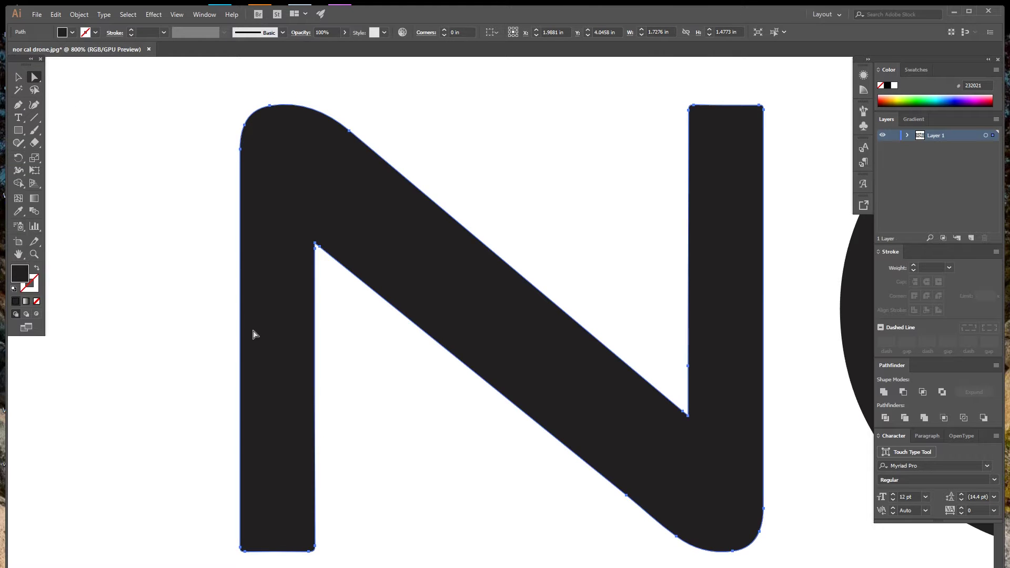
left_click(677, 537)
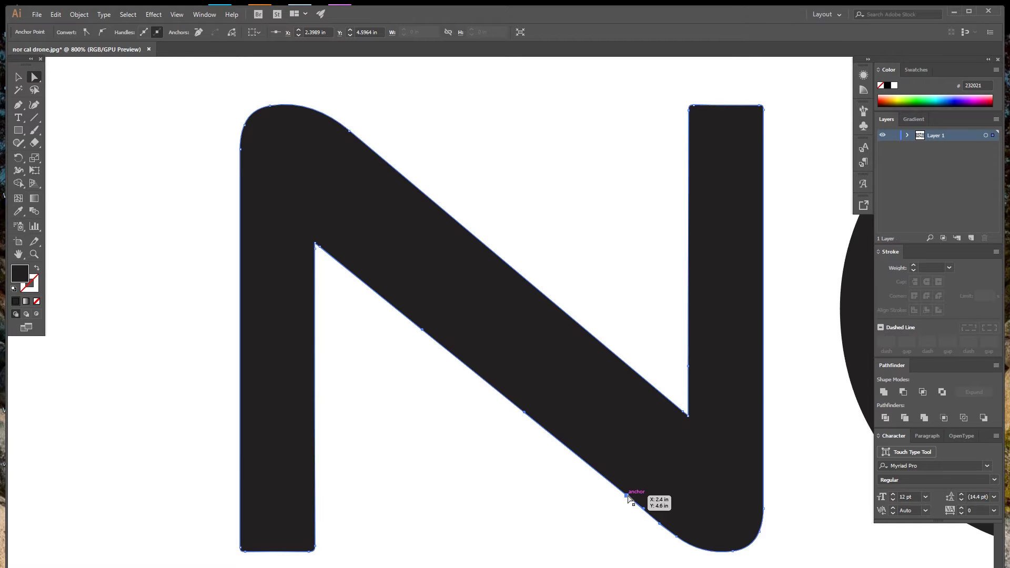
key("ctrl+minus")
key("ctrl+minus")
key("ctrl+minus")
key("ctrl+minus")
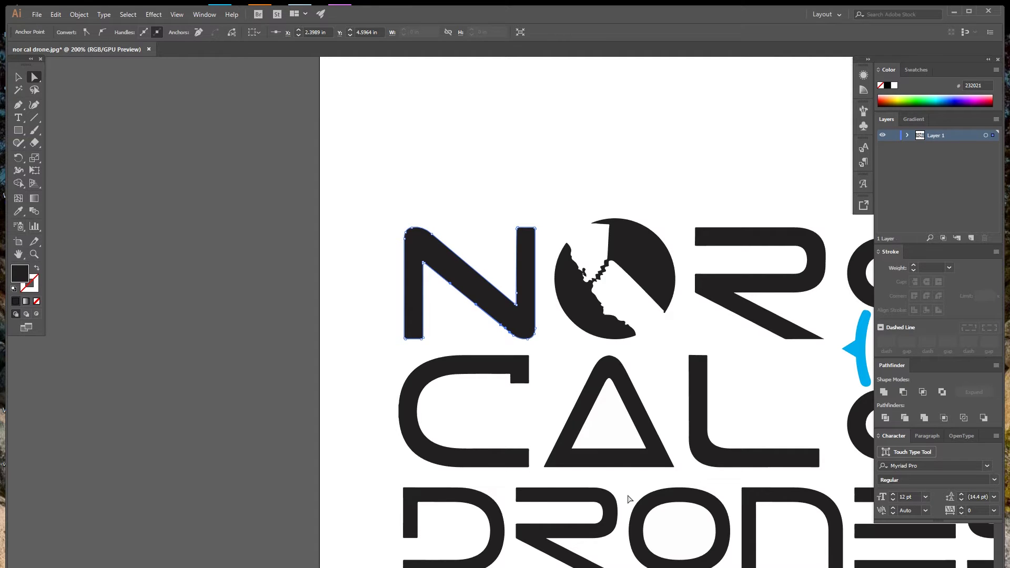
key("ctrl+minus")
key("ctrl+minus")
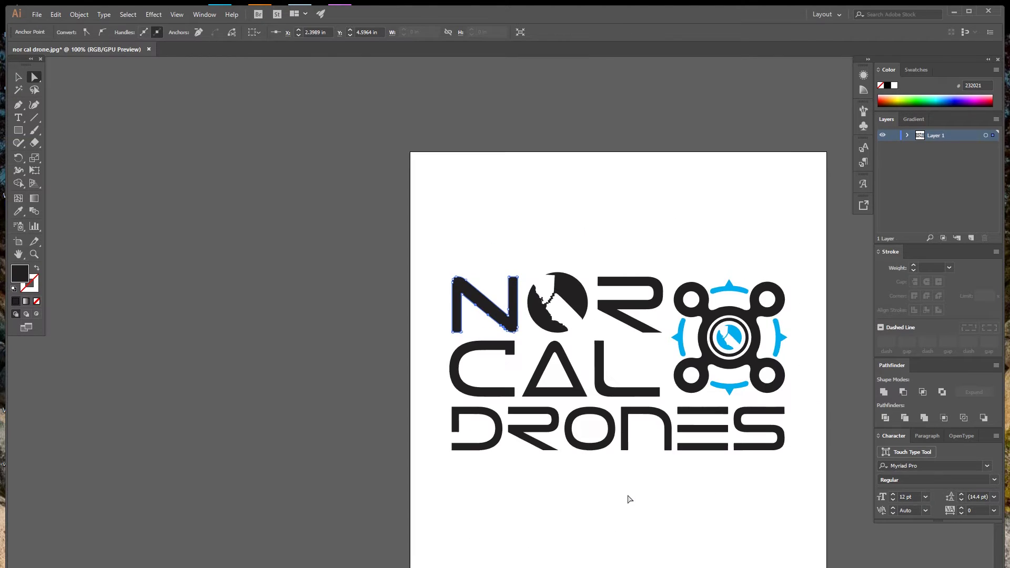
left_click(387, 298)
scroll(388, 299, "right", 5)
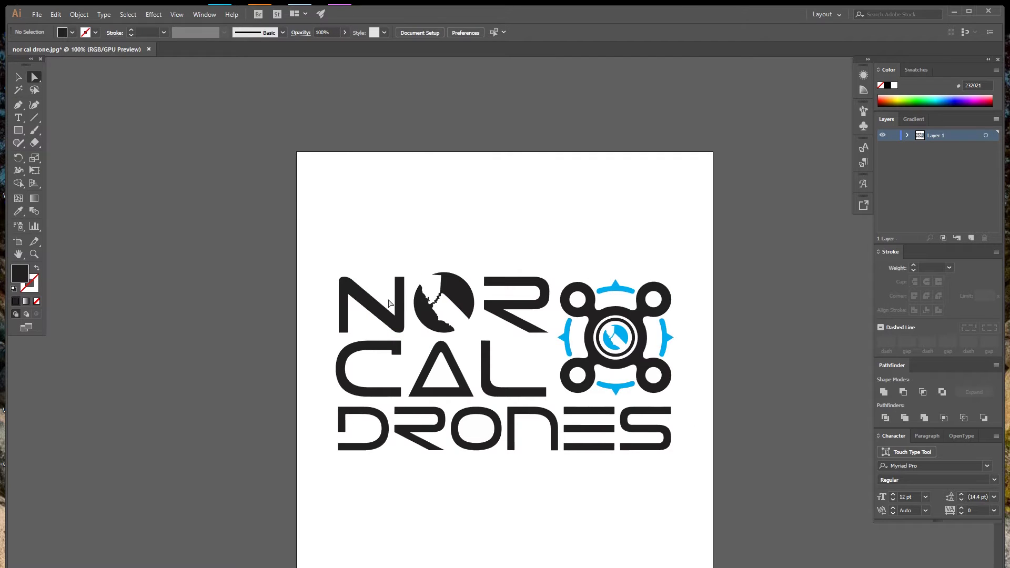
- Try to move and rotate the whole letter N with the Selection tool, and undo these transformations
left_click(18, 78)
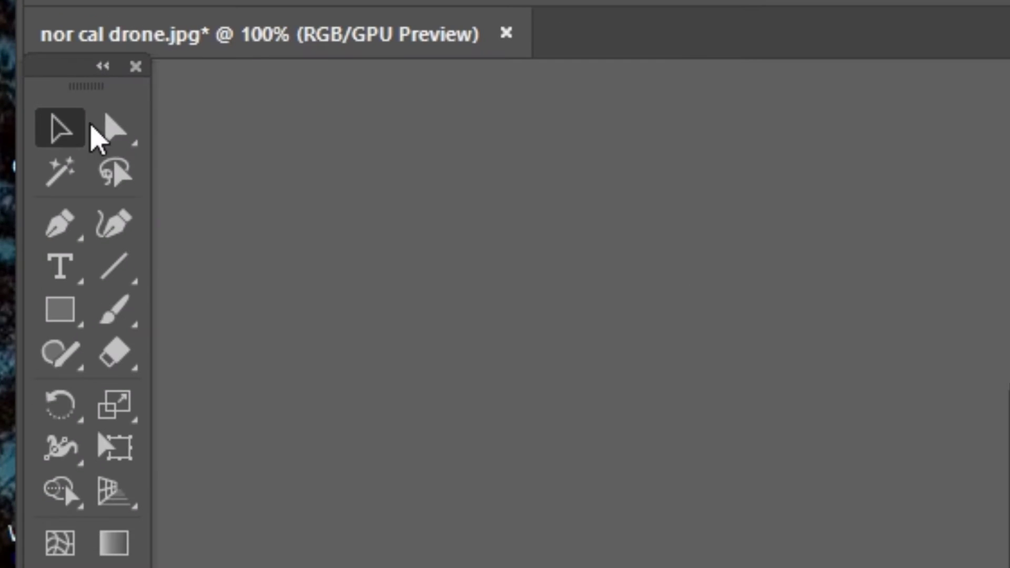
left_click(116, 130)
left_click(53, 131)
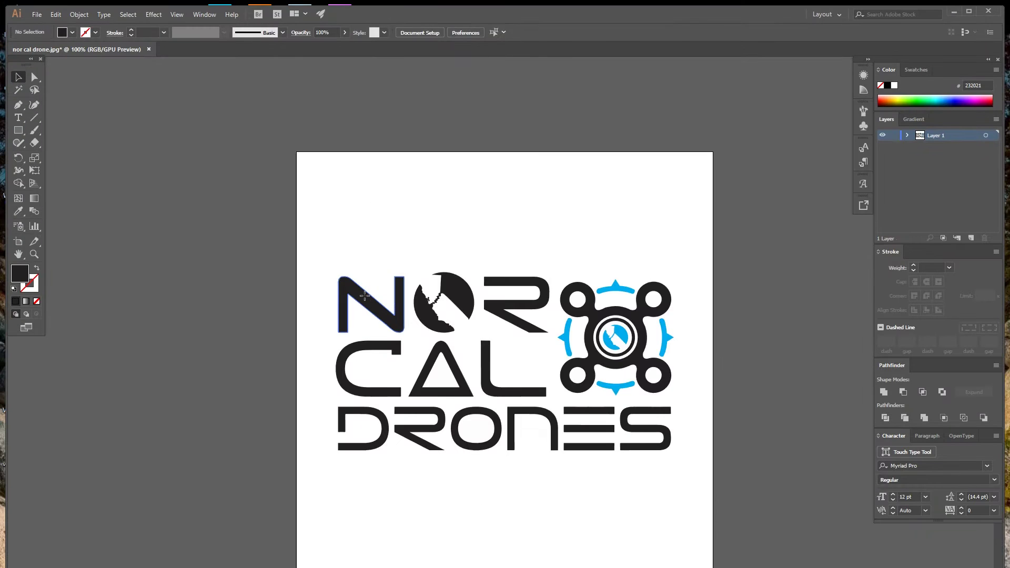
left_click(450, 362)
left_click_drag(451, 362, 418, 265)
left_click_drag(337, 222, 403, 214)
key("ctrl+z")
key("ctrl+z")
key("ctrl+z")
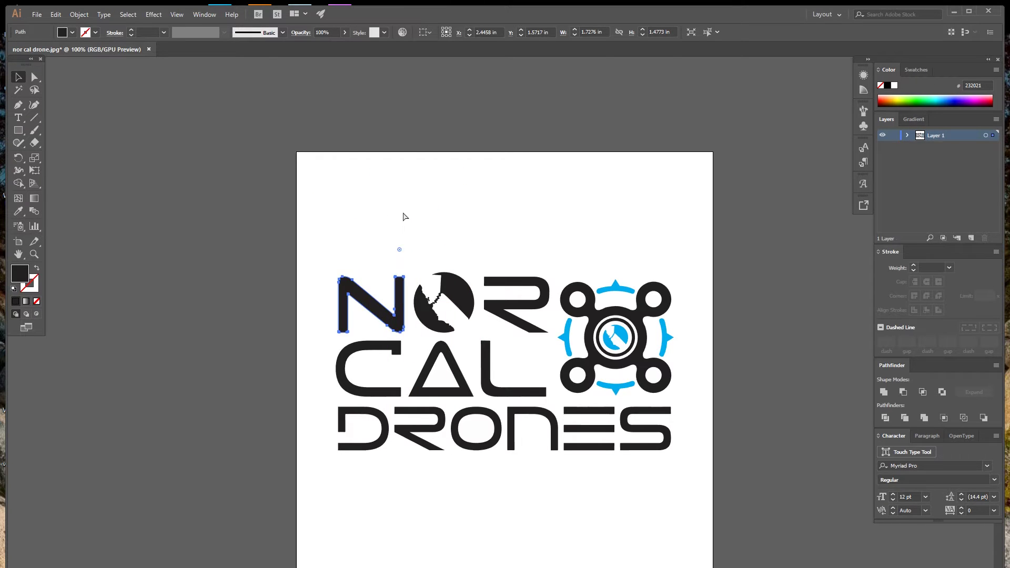
- Try to move the anchor point on the N's upper-left curve with Direct Selection, and undo the move
left_click(34, 77)
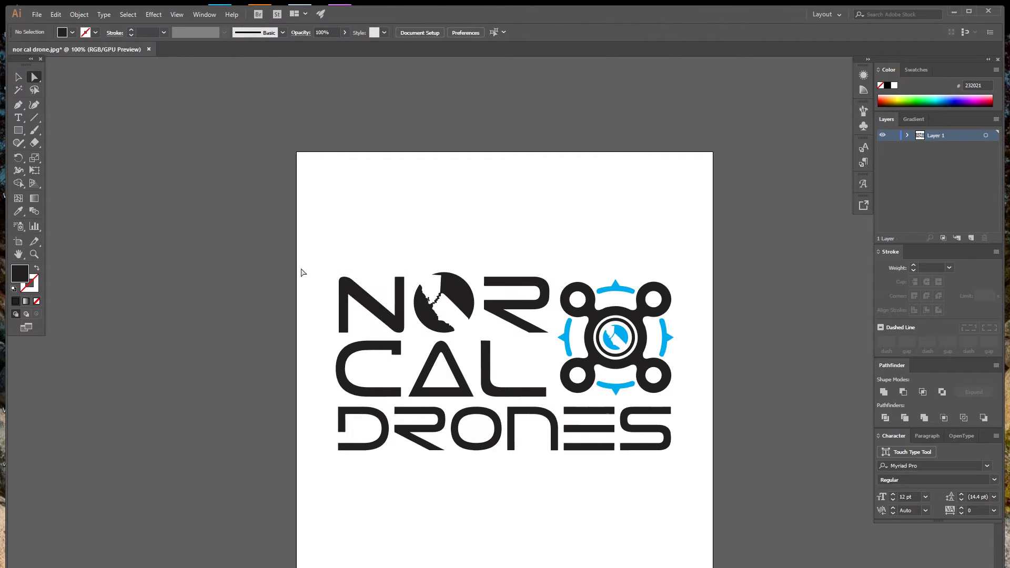
left_click(355, 296)
key("ctrl+equal")
key("ctrl+equal")
key("ctrl+equal")
key("ctrl+equal")
key("ctrl+equal")
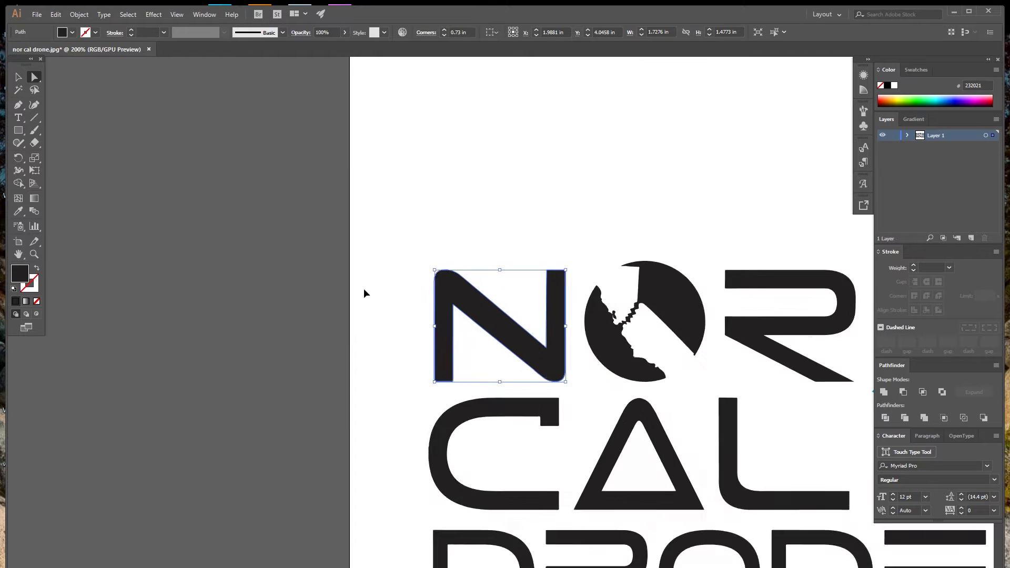
left_click(393, 168)
left_click(376, 190)
left_click(386, 178)
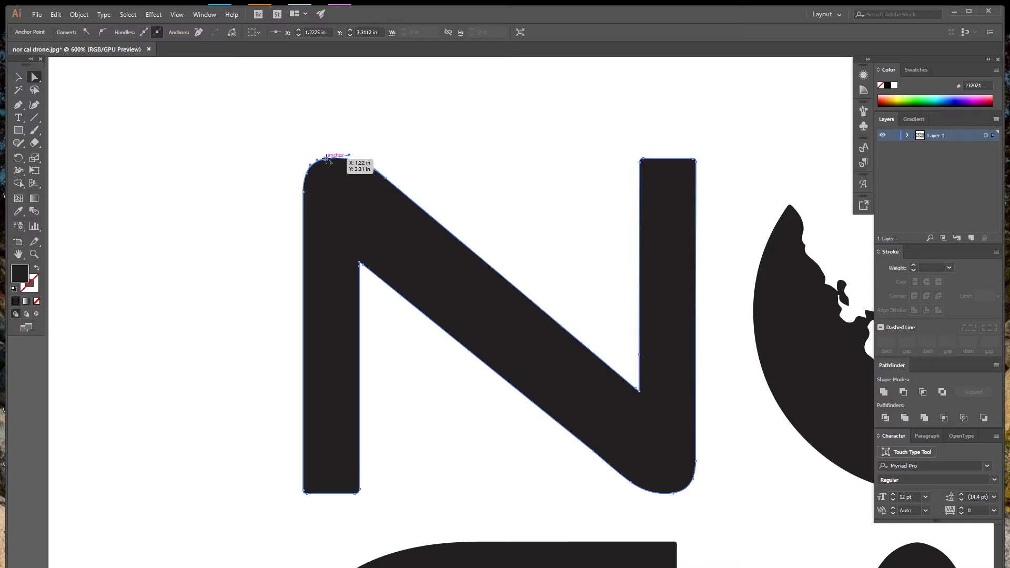
left_click_drag(333, 159, 303, 106)
key("ctrl+z")
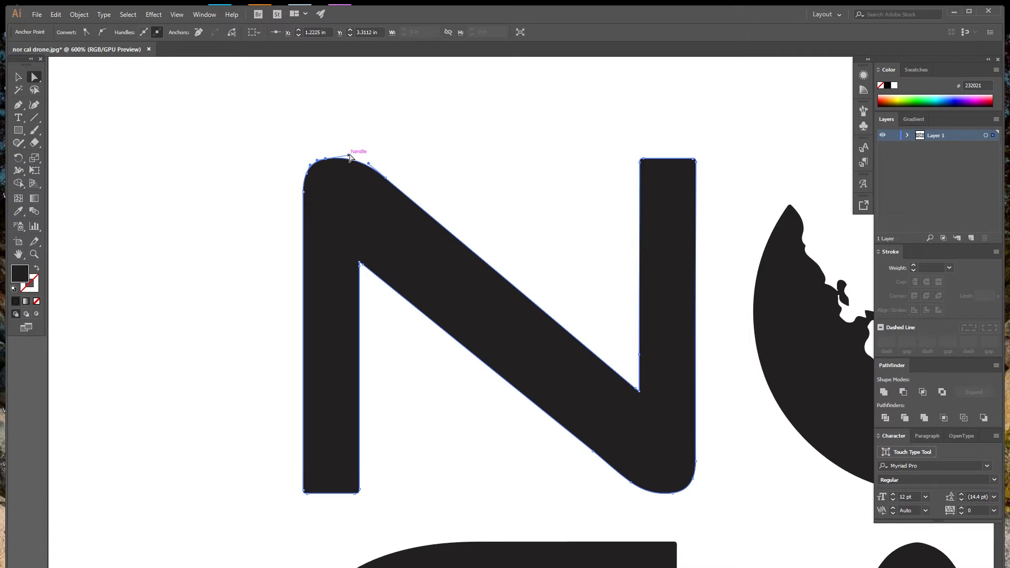
- Try to reshape the N's upper-left curve by pulling its anchor handle, undo the change, and deselect the letter
left_click_drag(350, 156, 553, 69)
key("ctrl+z")
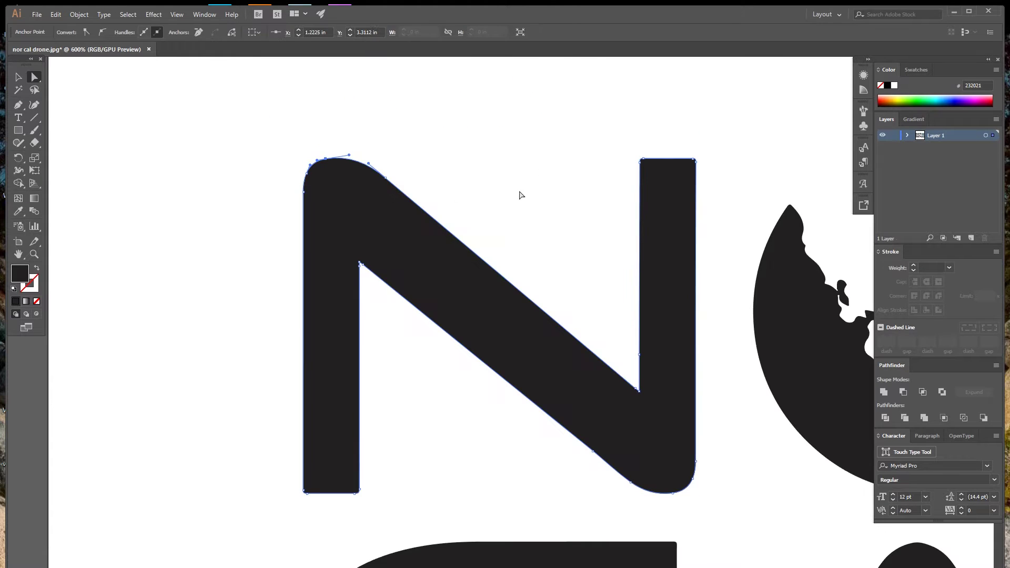
left_click(273, 200)
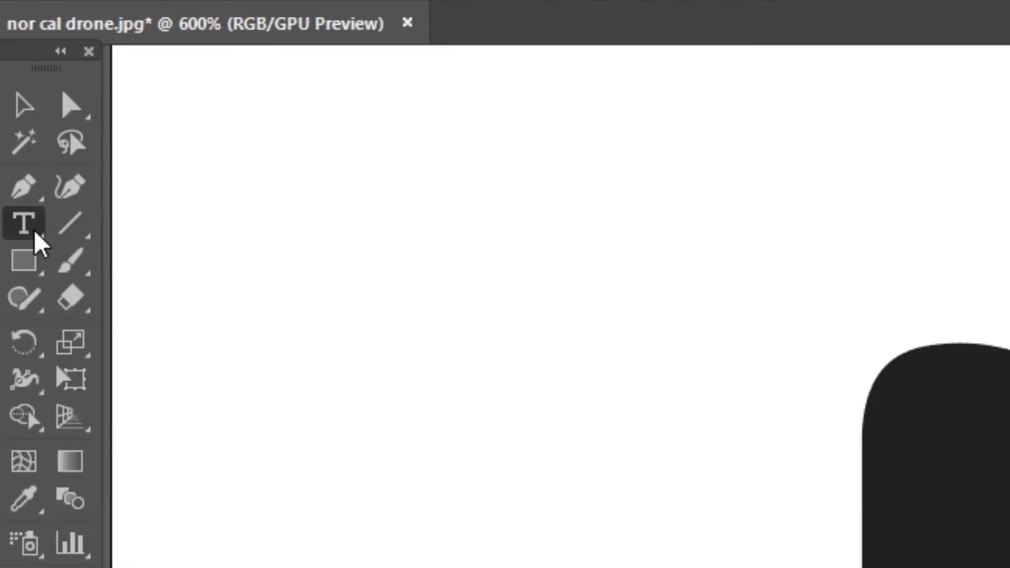
- Tear off the type tools and the shape tools as floating panels and stack them beside the toolbar
left_click(23, 125)
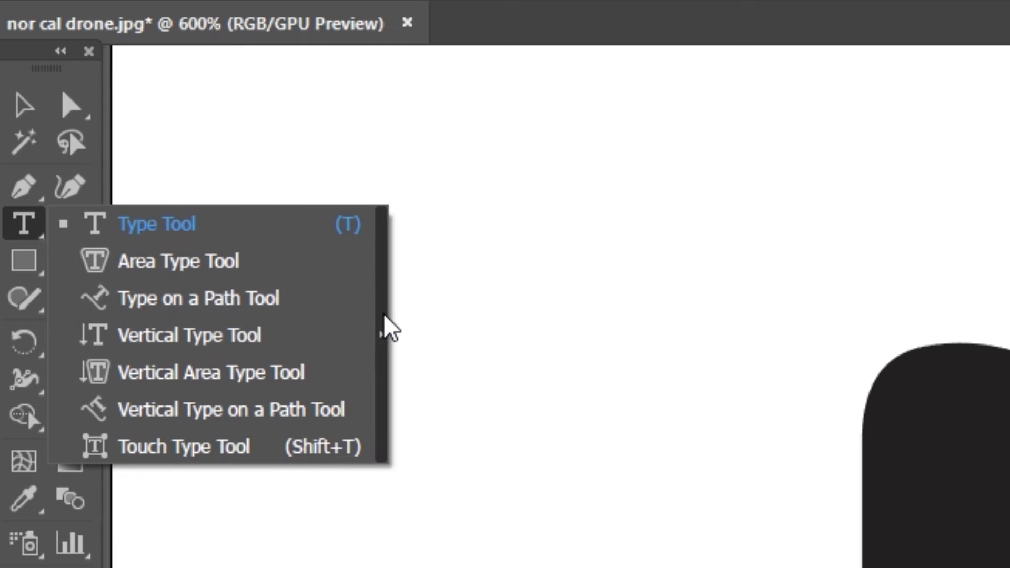
left_click(388, 328)
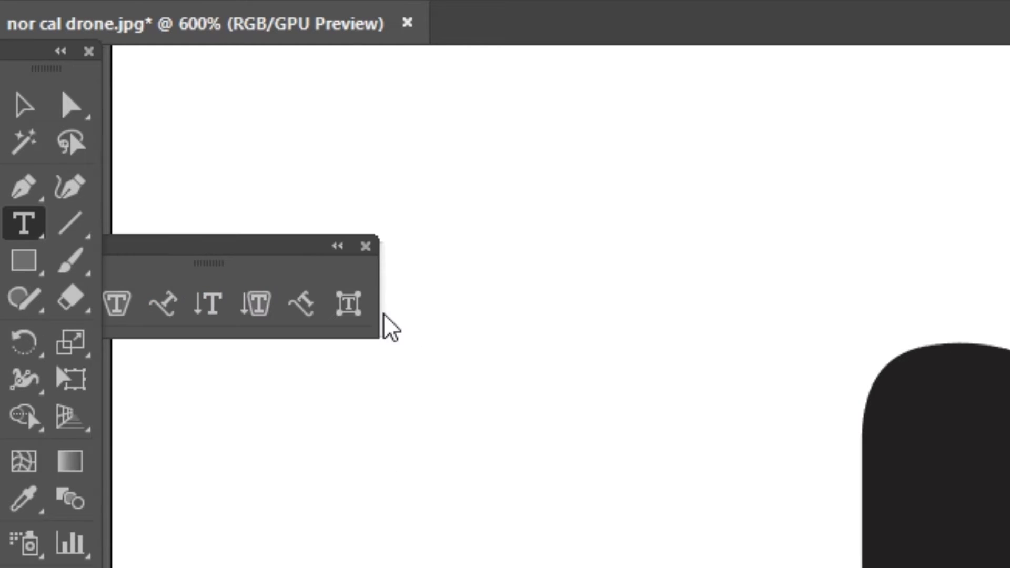
left_click_drag(185, 247, 250, 130)
left_click(43, 279)
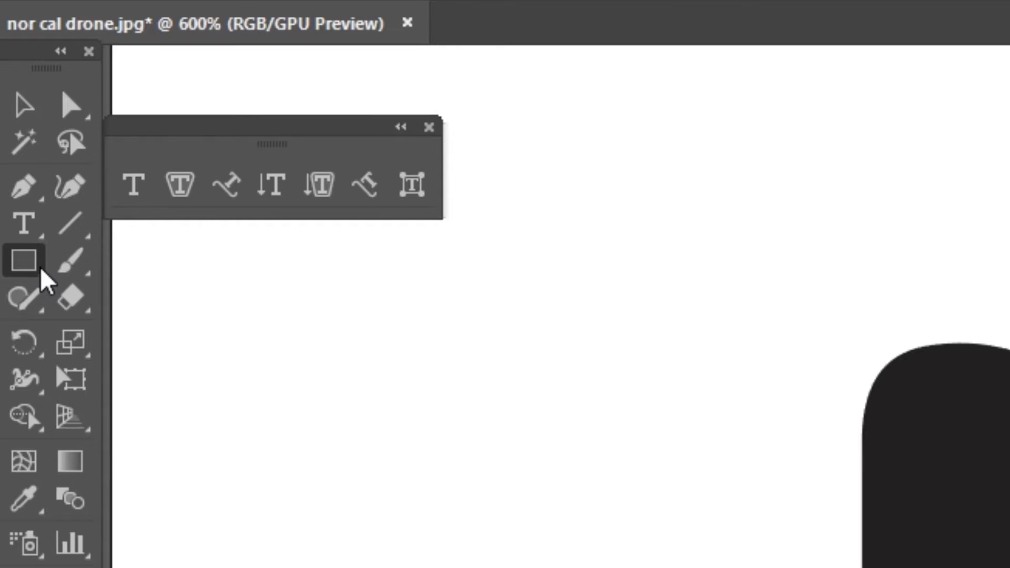
left_click(356, 339)
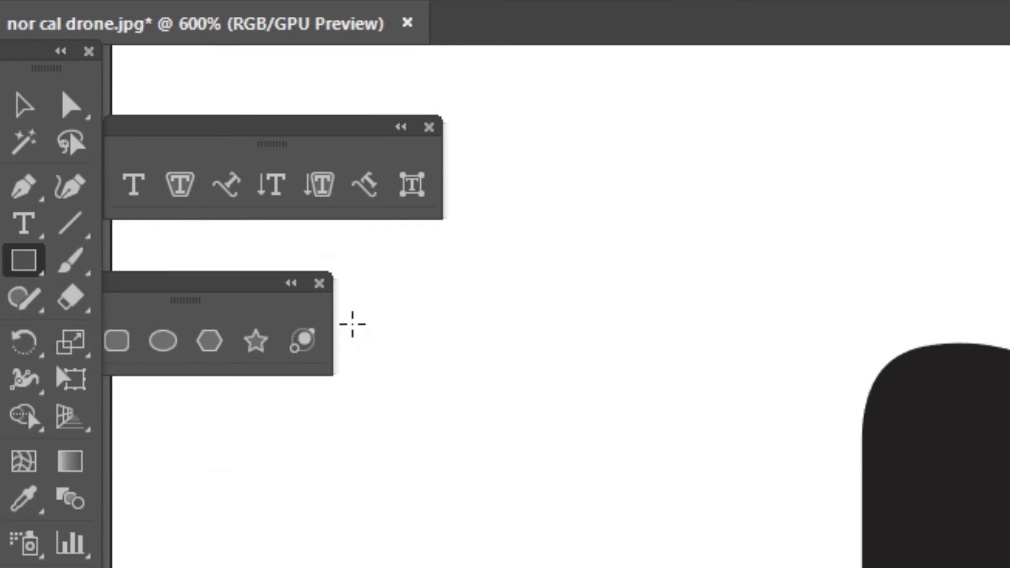
left_click_drag(205, 294, 273, 232)
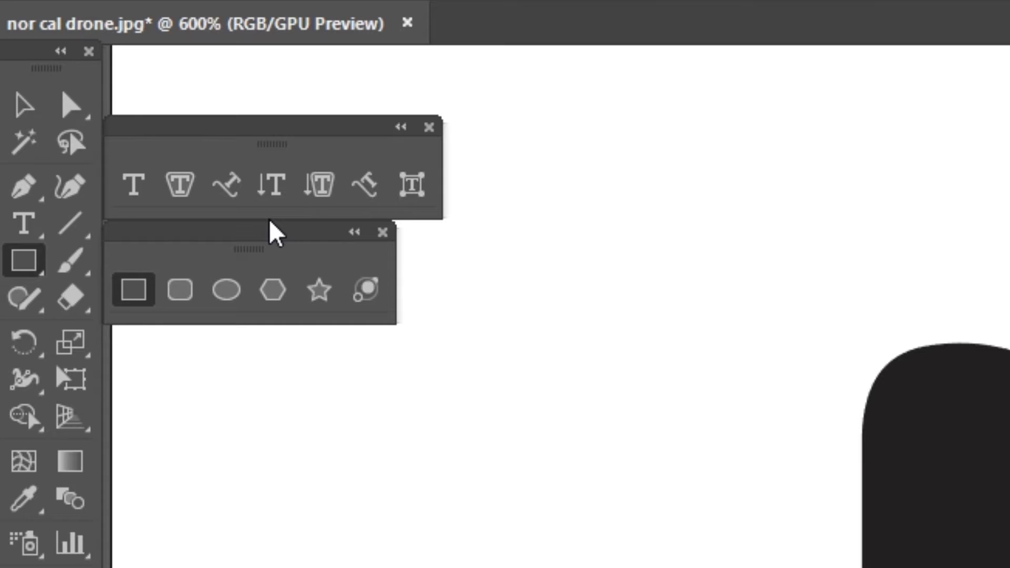
- Tear off the Rotate and Reflect tools as a floating panel and place it below the shape tools panel
left_click_drag(38, 345, 274, 362)
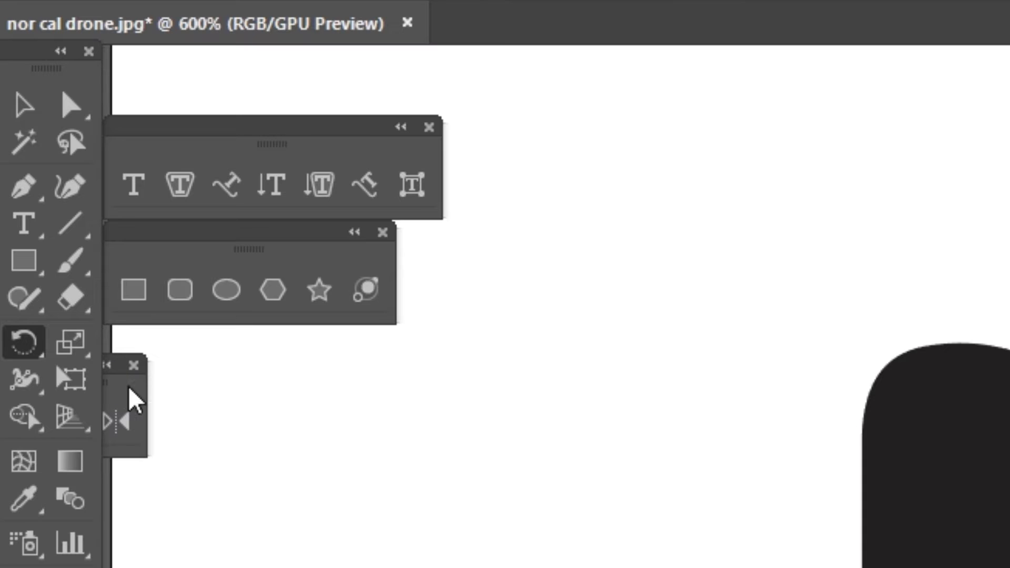
left_click(129, 387)
left_click_drag(75, 375, 139, 408)
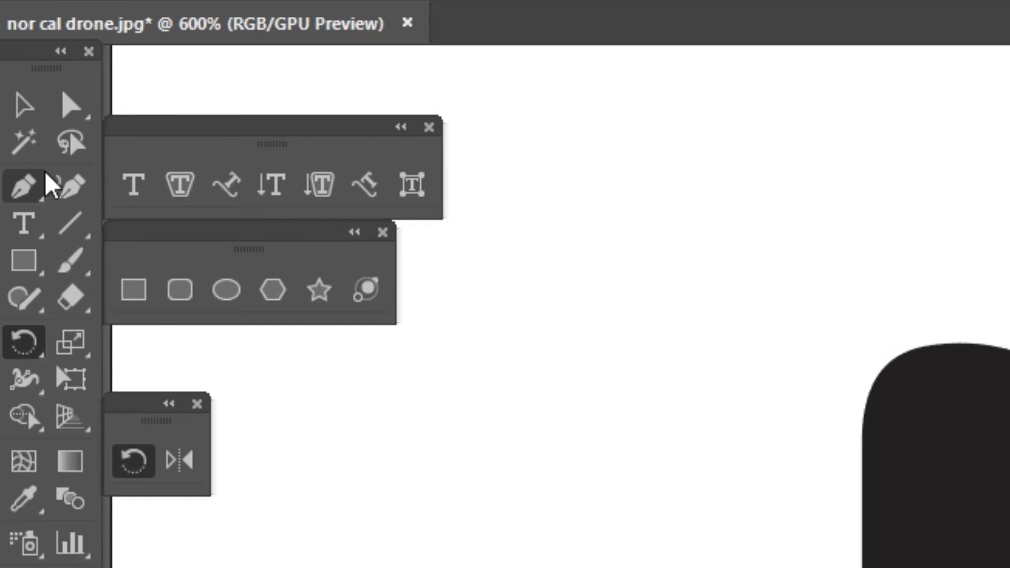
- Tear off the Pen tools as a floating panel and fit it between the shape tools and Rotate/Reflect panels
left_click(40, 198)
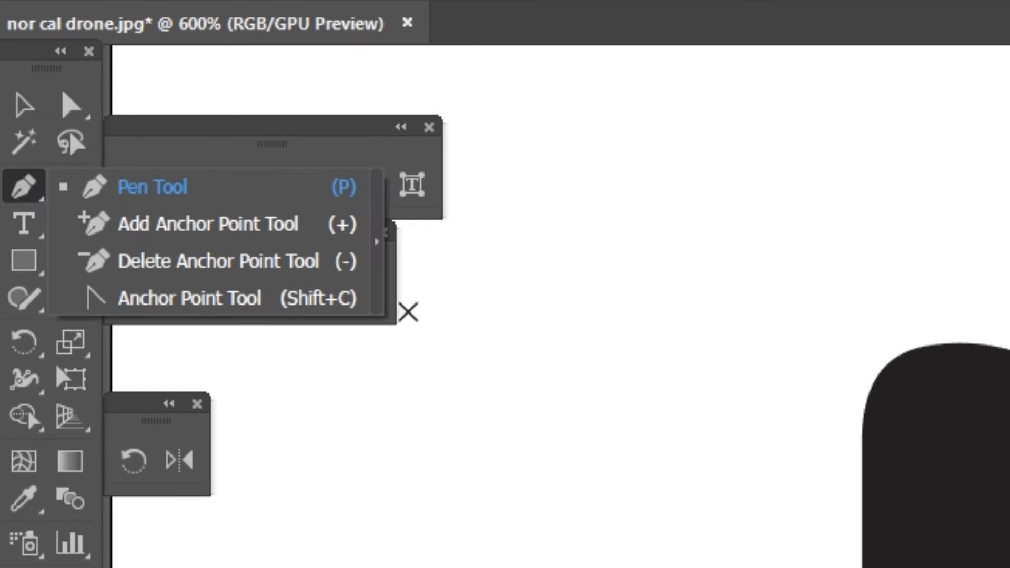
left_click(382, 282)
left_click_drag(208, 248, 299, 325)
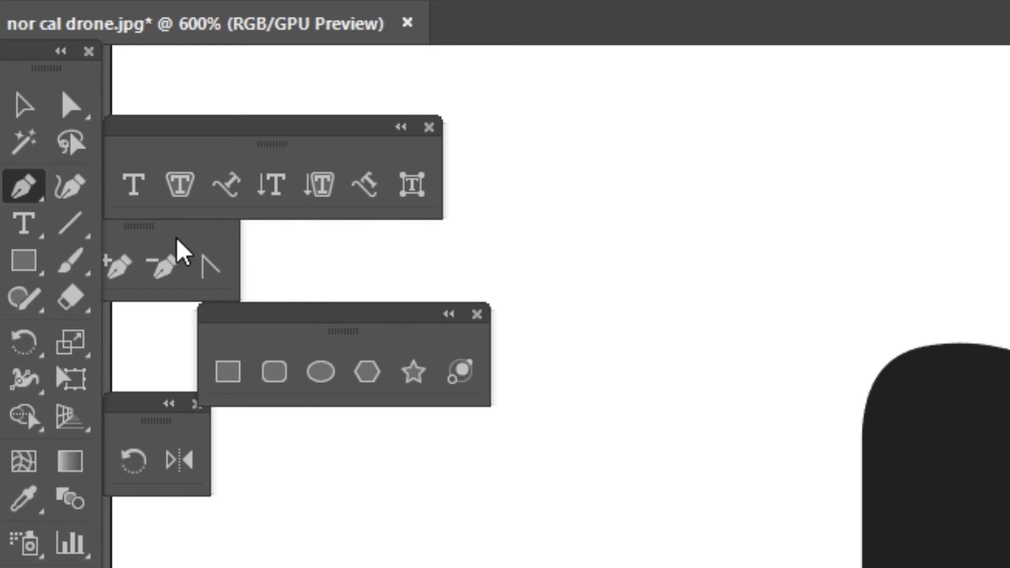
left_click_drag(113, 220, 197, 296)
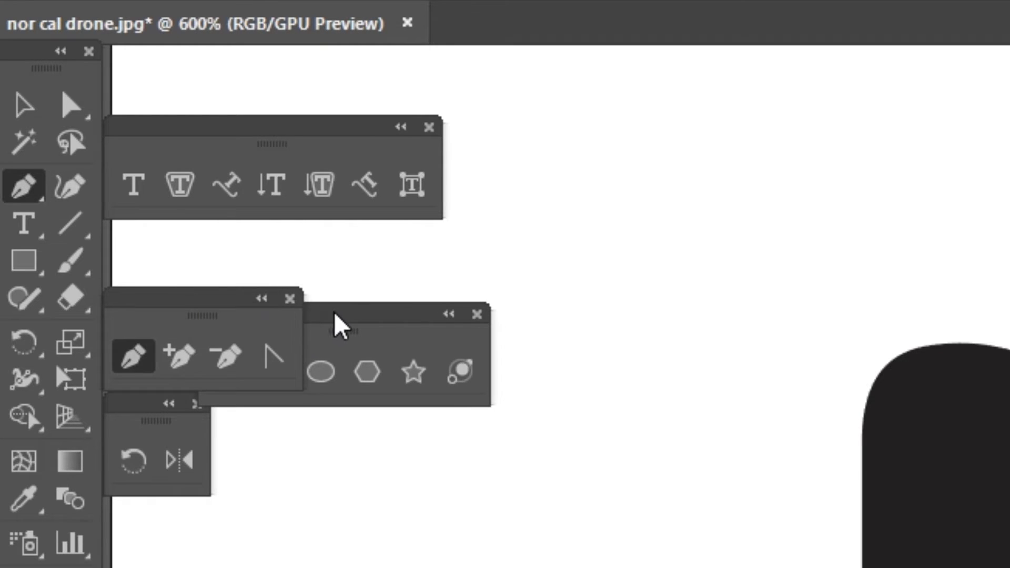
left_click_drag(333, 312, 245, 228)
left_click_drag(153, 415, 152, 456)
left_click(181, 379)
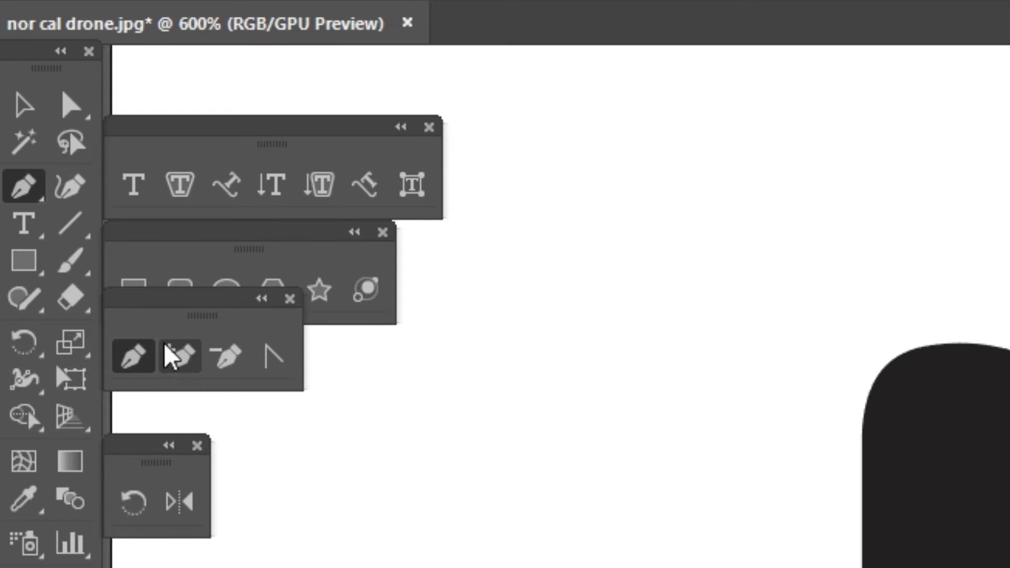
left_click_drag(164, 314, 167, 351)
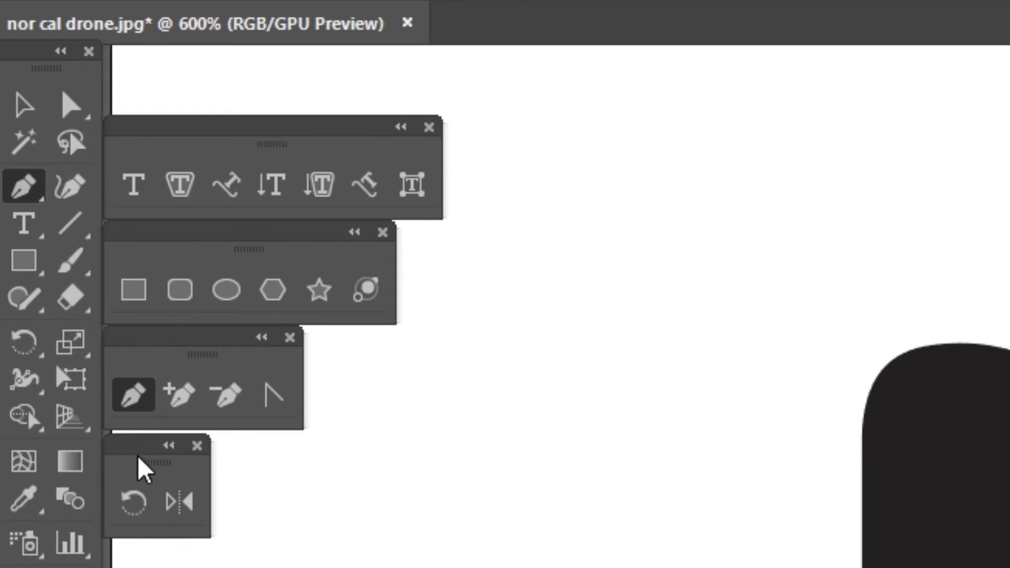
- Place a Pen tool anchor point on the blank artboard area beside the letter N
left_click_drag(440, 435, 473, 437)
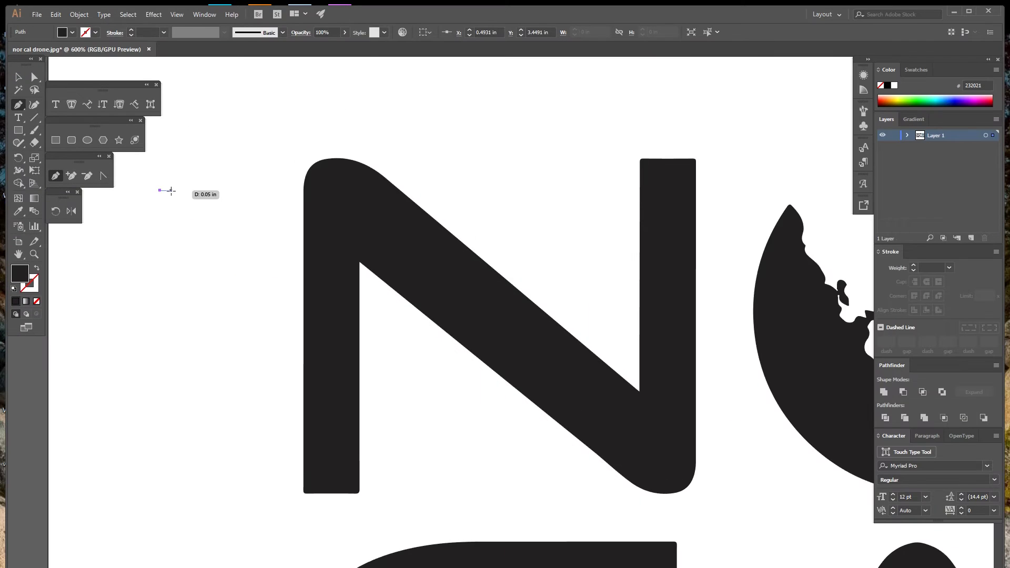
key("ctrl+minus")
key("ctrl+minus")
key("ctrl+minus")
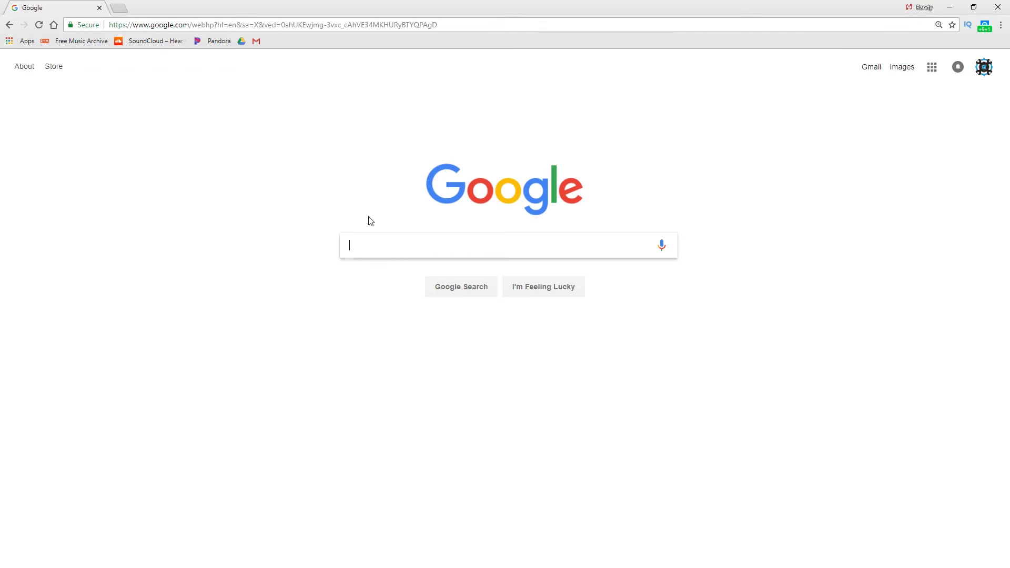
- Switch to Chrome, search Google Images for "dv8 FPV" and open the preview of the red Team DV8 Racing logo
type("dv")
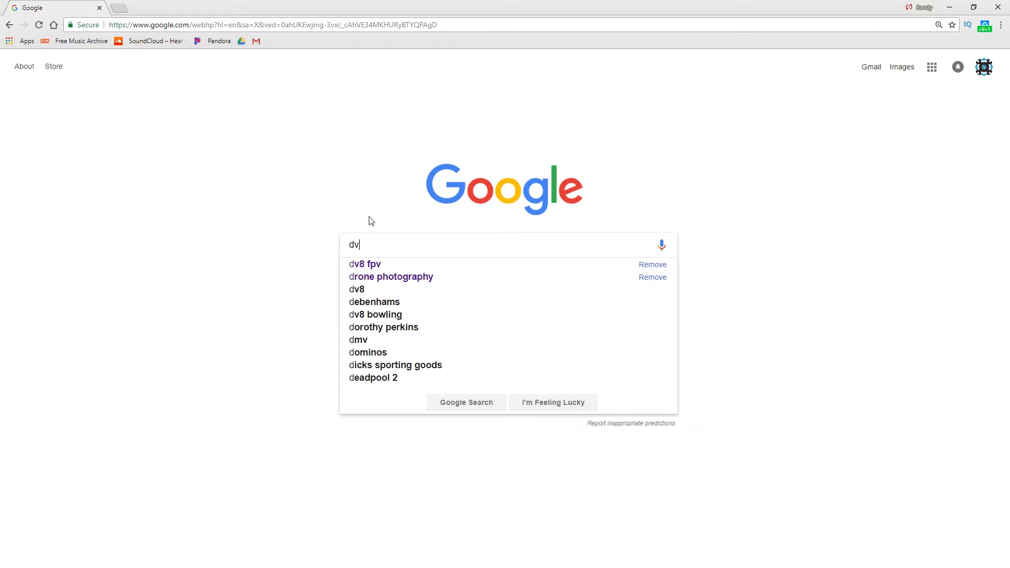
type("8N FPV")
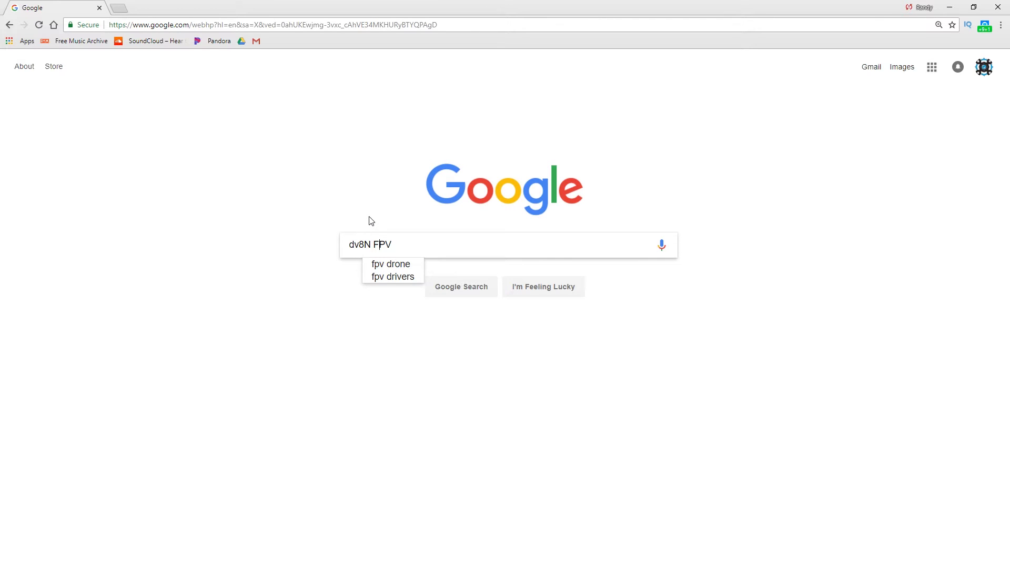
key("BackSpace")
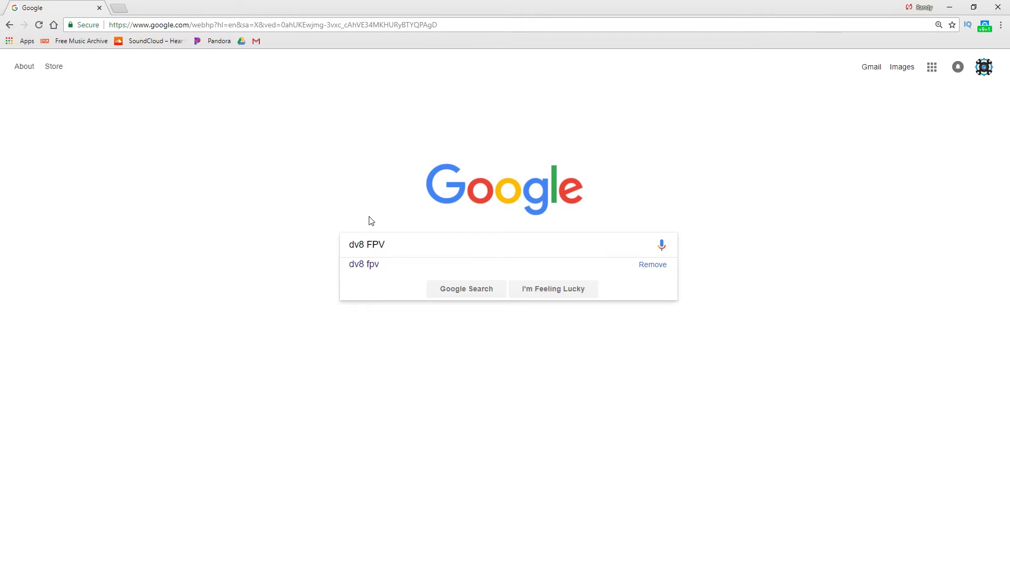
key("Return")
left_click(223, 108)
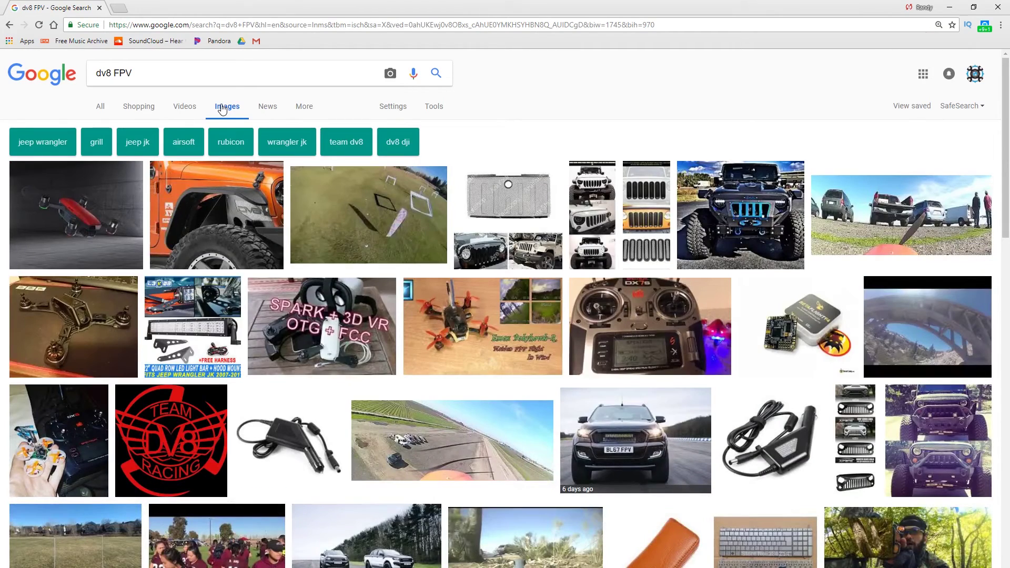
left_click(171, 441)
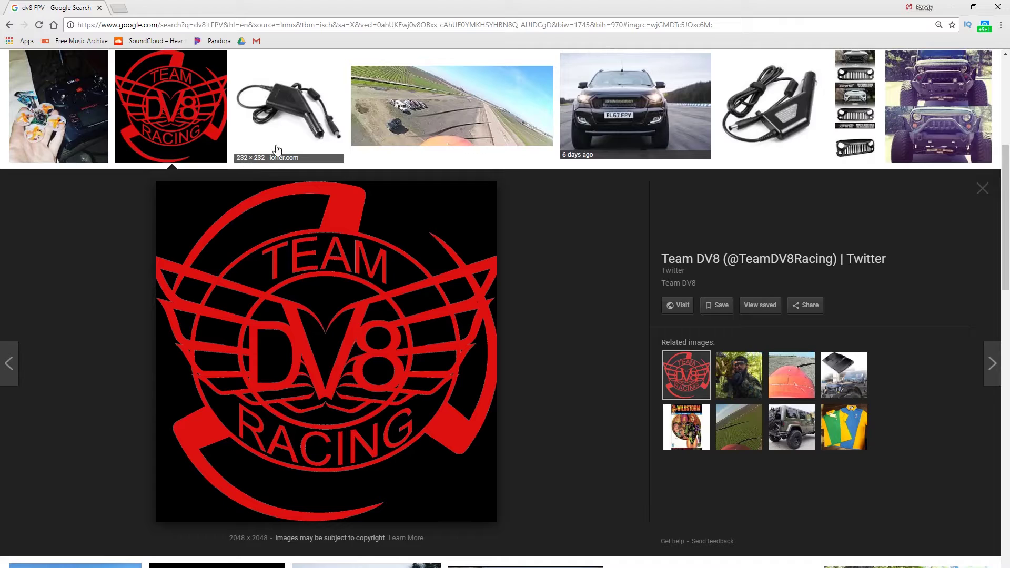
- Copy the Team DV8 Racing logo image from the Google Images preview
left_click(318, 400)
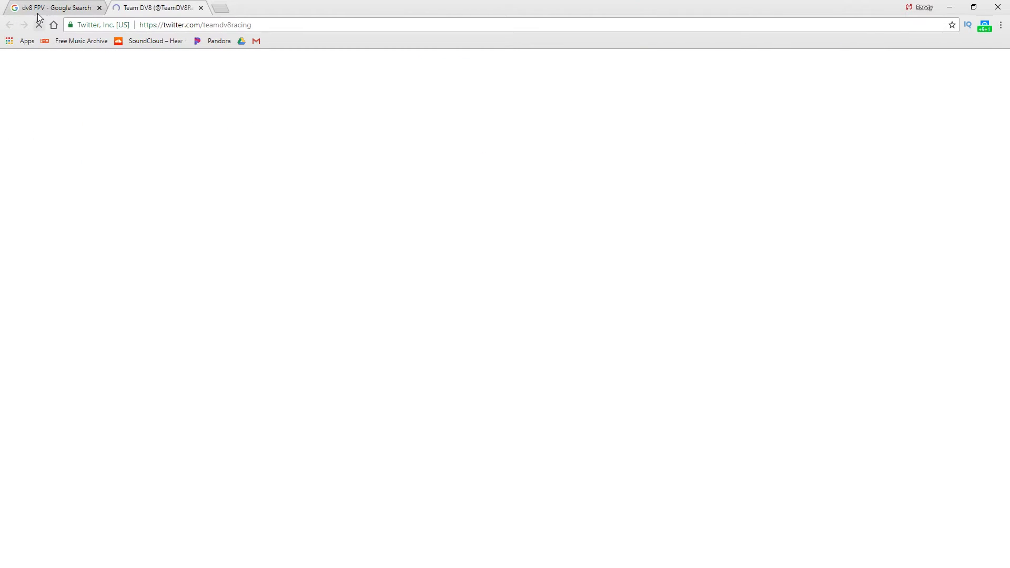
left_click(35, 8)
right_click(357, 338)
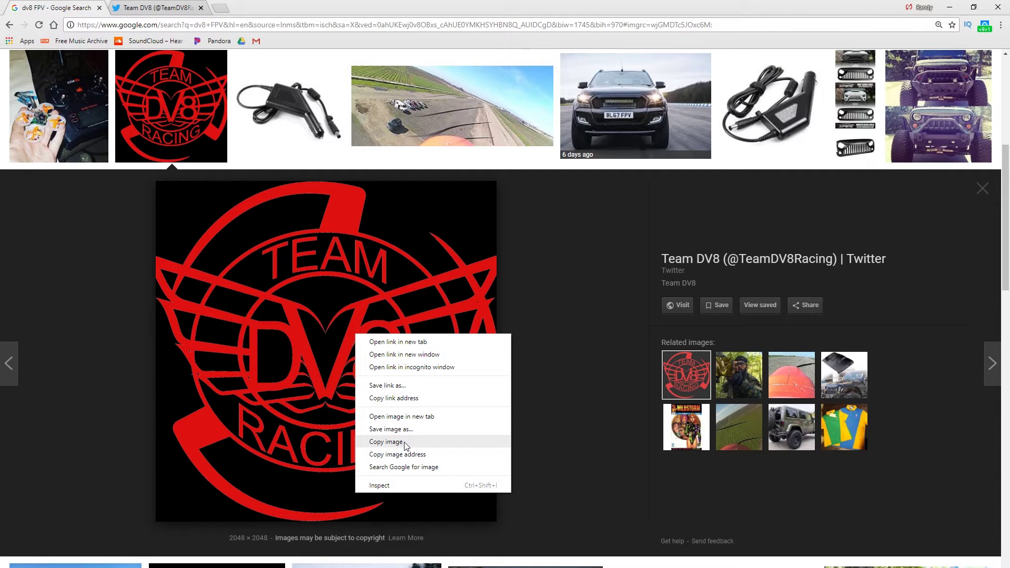
left_click(385, 442)
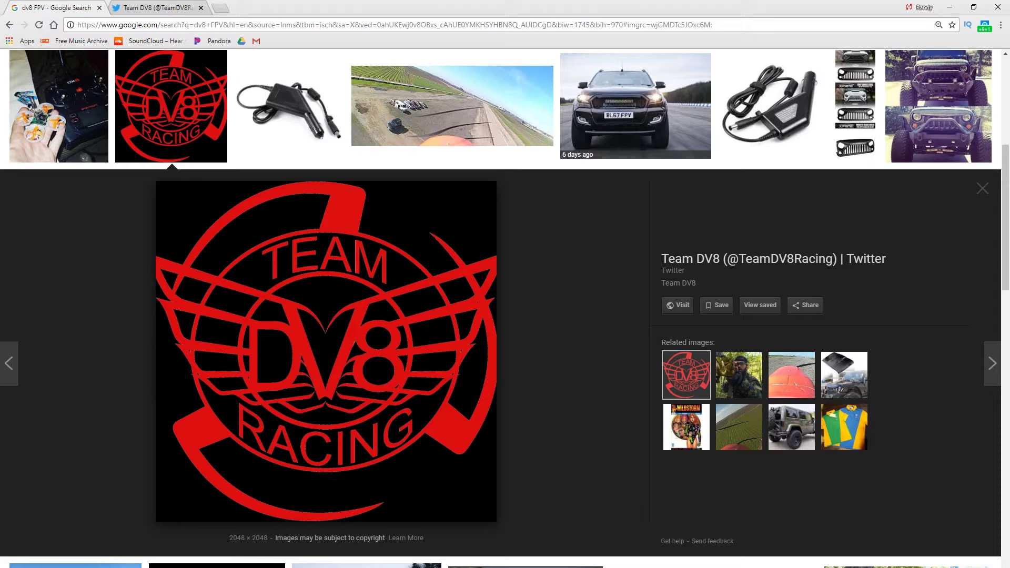
- Switch to Illustrator, paste the logo into nor cal drone.jpg and move it up above the Nor Cal Drones artboard
mouse_move(401, 567)
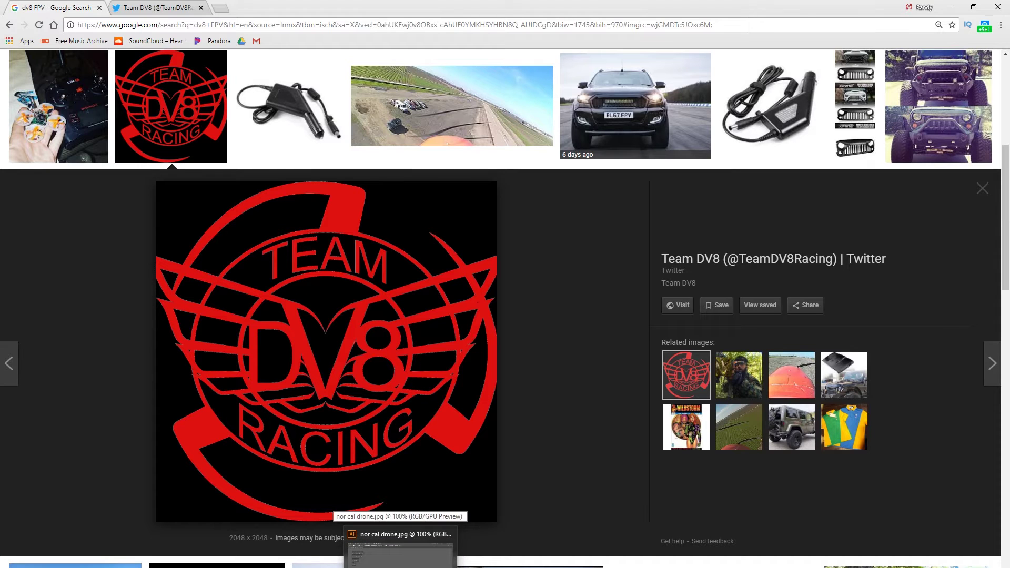
left_click(401, 560)
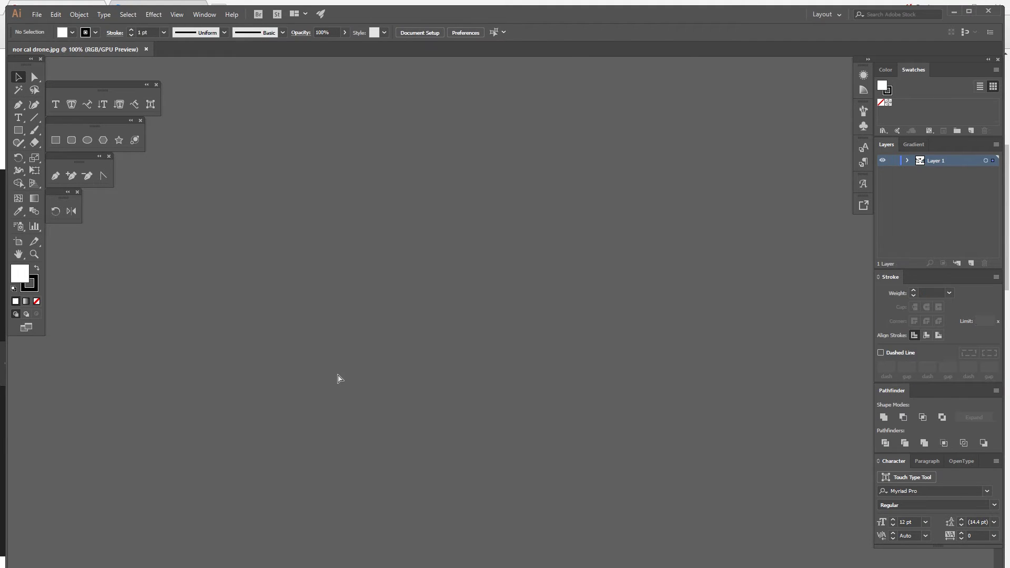
key("ctrl+v")
key("ctrl+minus")
key("ctrl+minus")
key("ctrl+minus")
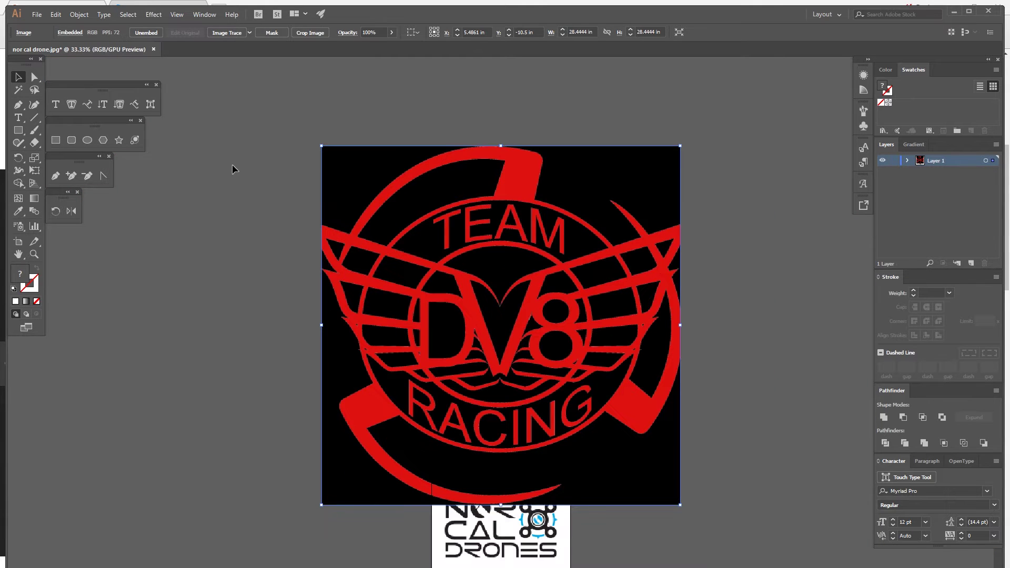
left_click_drag(456, 265, 427, 194)
- Scale the pasted logo down proportionally to about 9.6 in square and position it above the artboard
left_click_drag(294, 74, 298, 377)
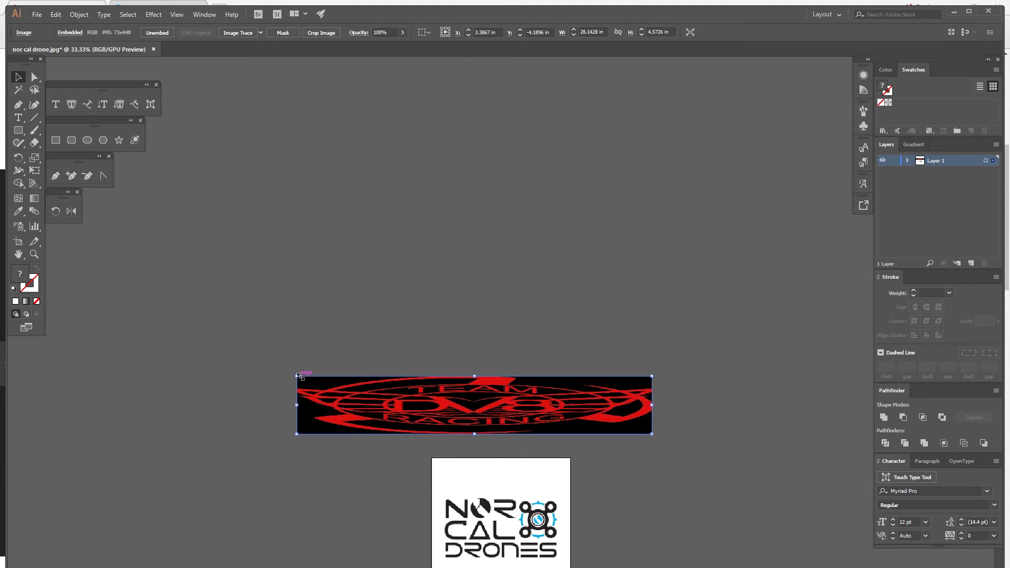
key("ctrl+z")
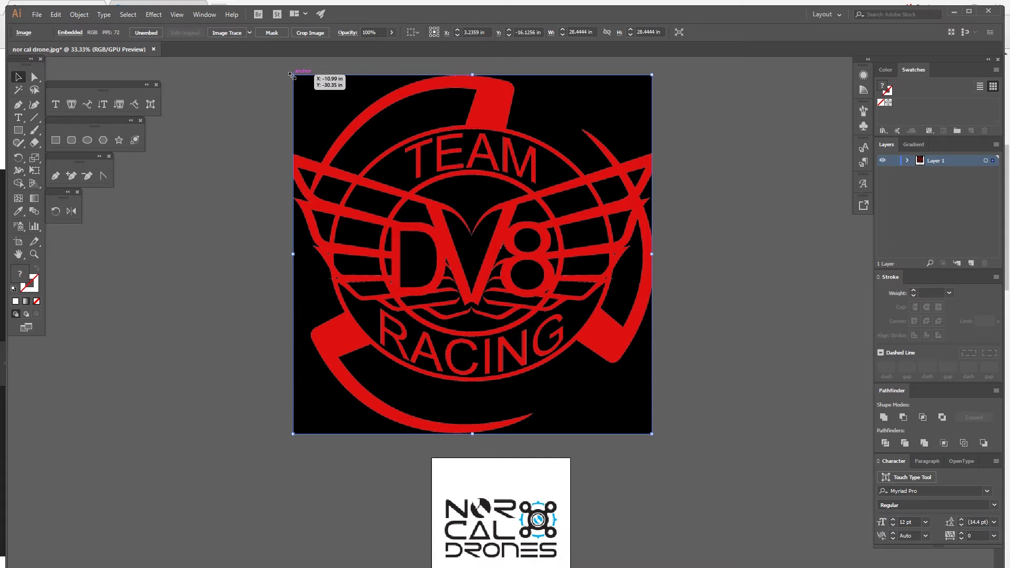
left_click_drag(292, 75, 347, 315)
left_click_drag(572, 374, 508, 342)
left_click_drag(482, 329, 498, 328)
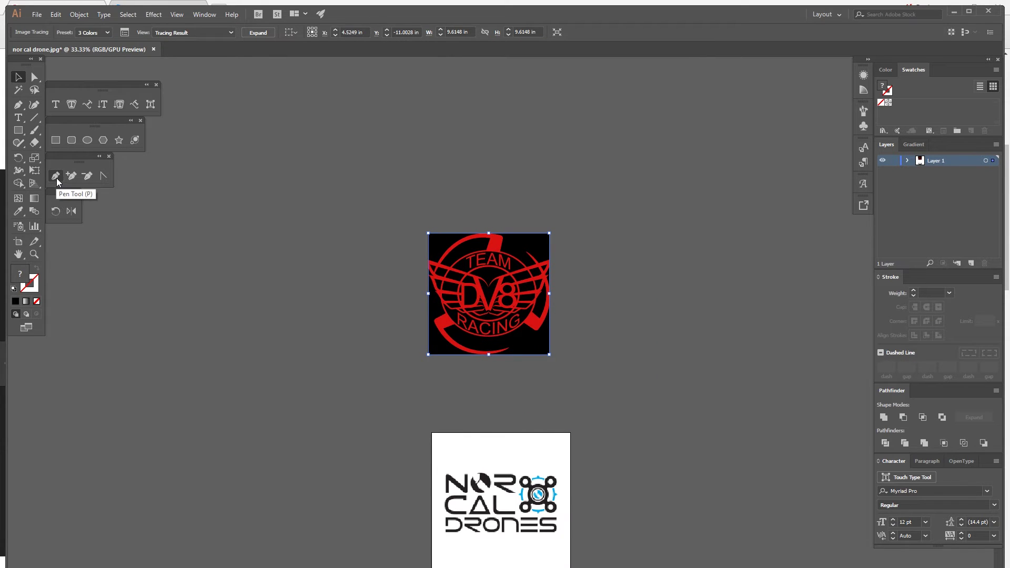
key("ctrl+shift+a")
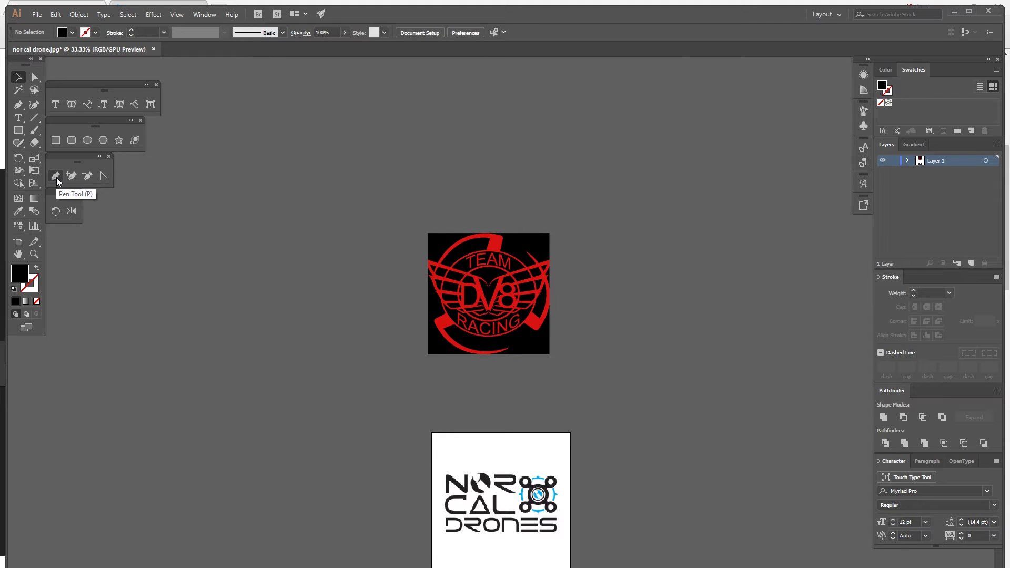
key("ctrl+z")
key("Delete")
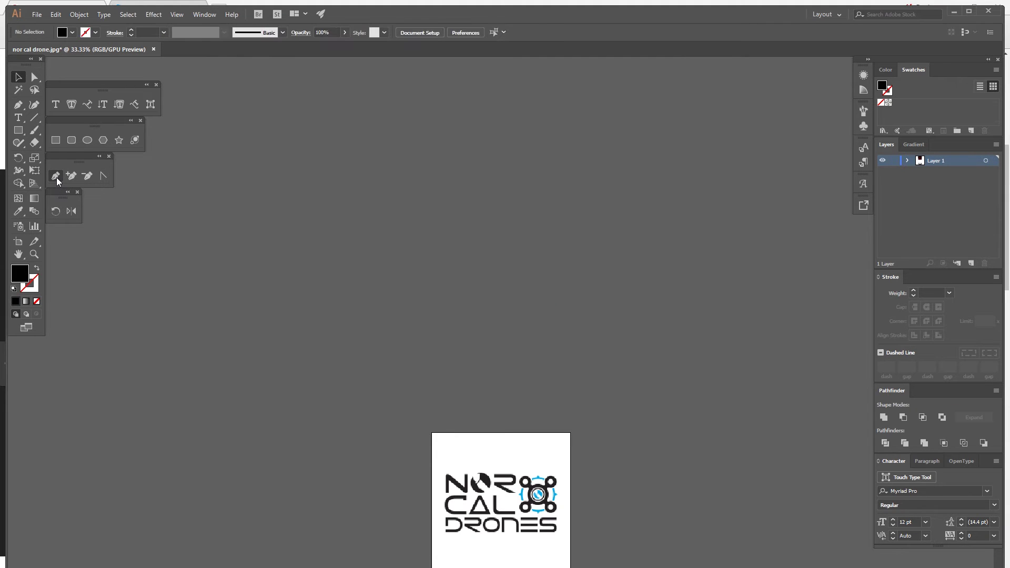
key("ctrl+z")
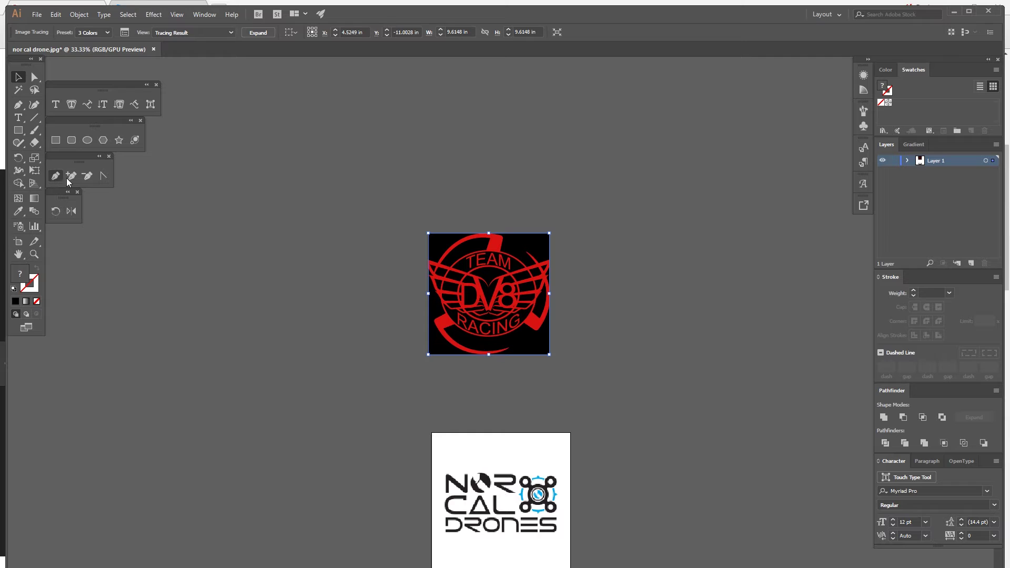
- With the Pen tool, trace the right end, top edge and left end of the T's crossbar in TEAM using straight segments
key("ctrl+plus")
key("ctrl+plus")
key("ctrl+plus")
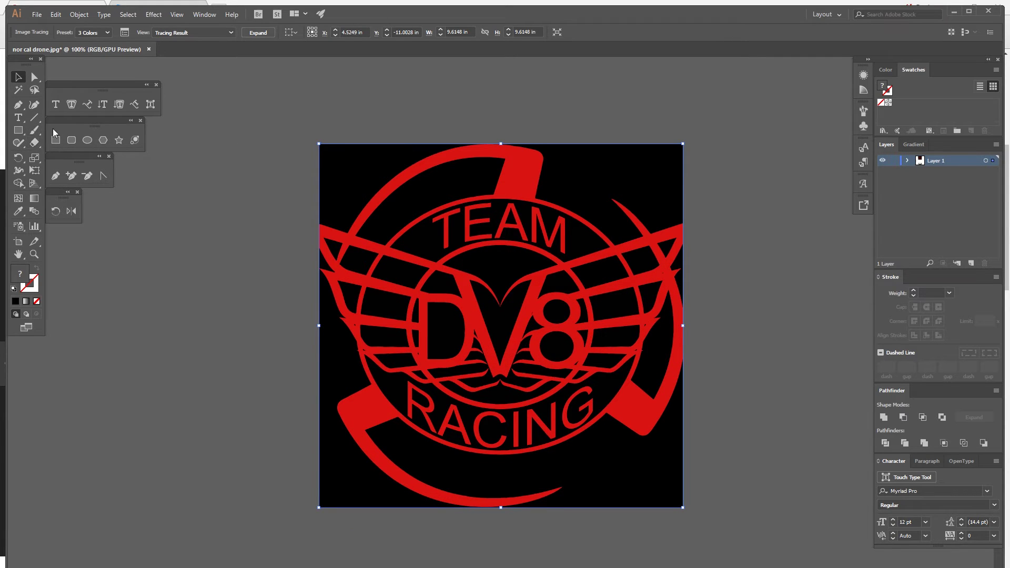
key("ctrl+shift+a")
left_click(56, 177)
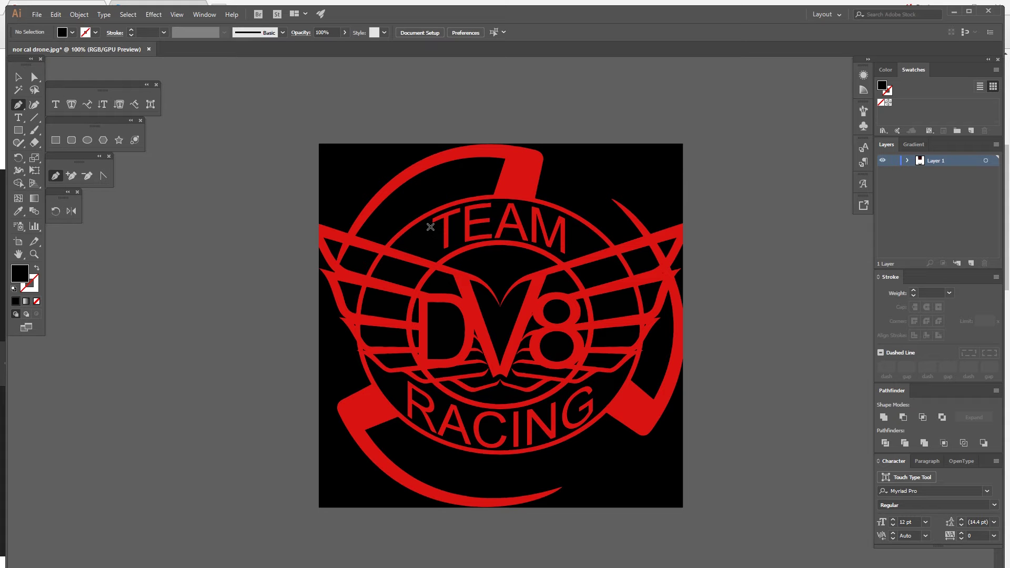
key("ctrl+plus")
key("ctrl+plus")
key("ctrl+plus")
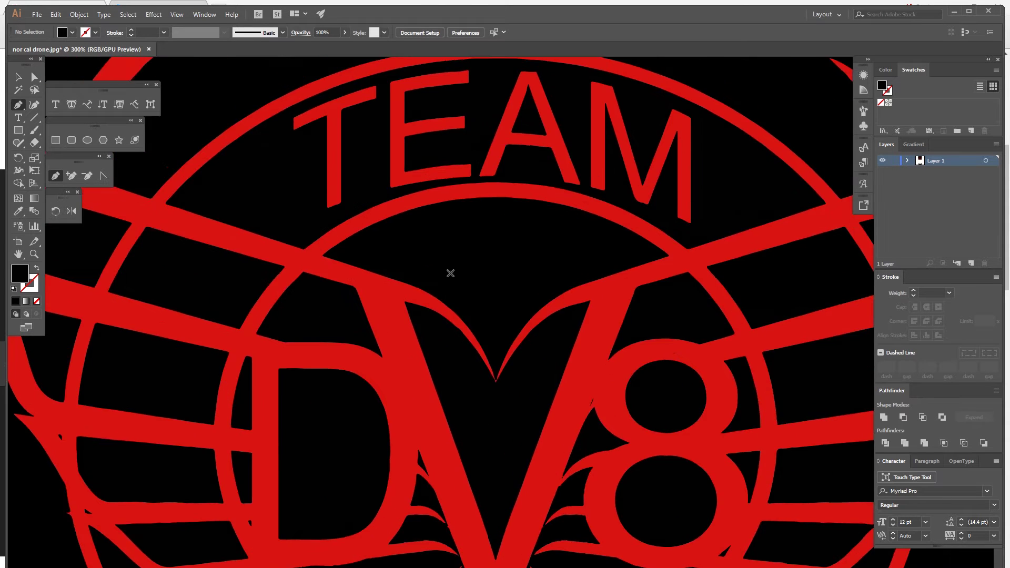
scroll(449, 273, "up", 3)
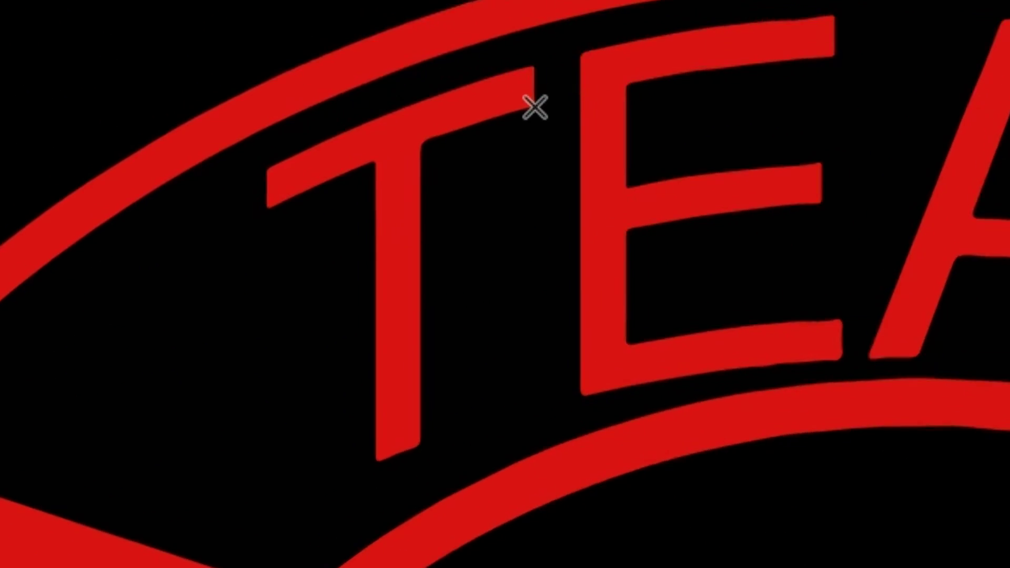
left_click(386, 207)
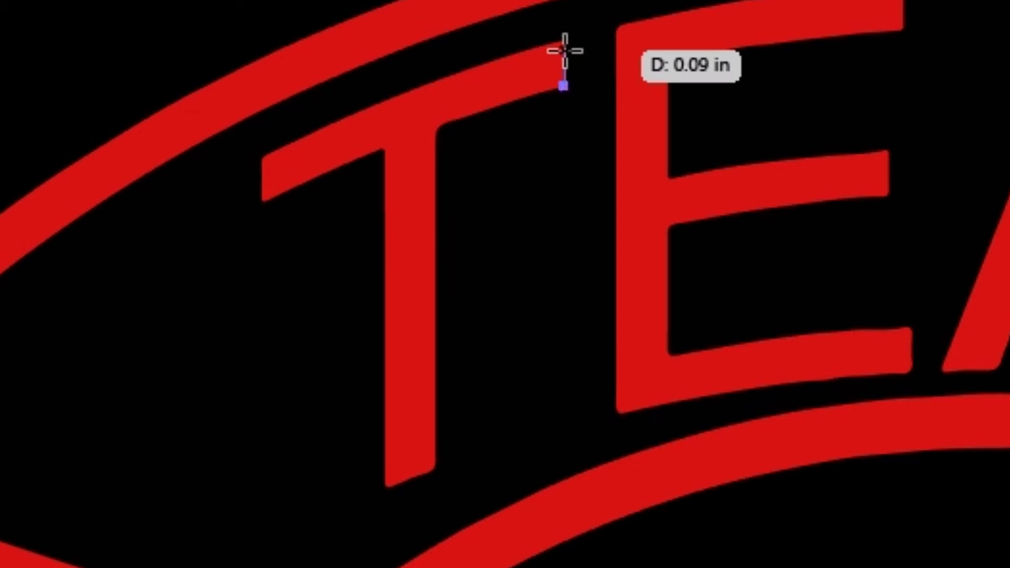
left_click(386, 193)
left_click(262, 158)
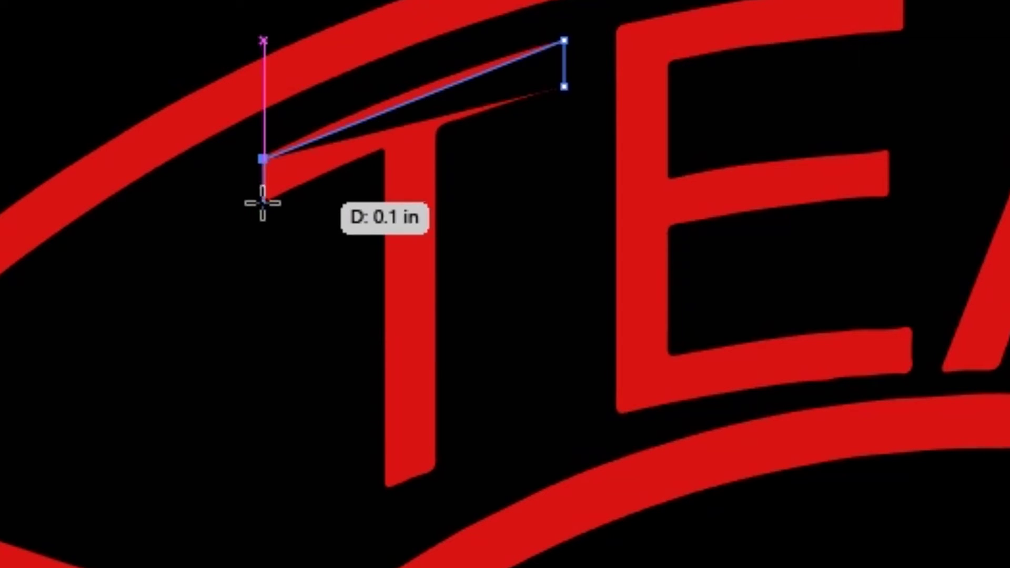
left_click(264, 198)
- Trace the underside and stem of the T with straight segments and close the path at its starting anchor
left_click(383, 151)
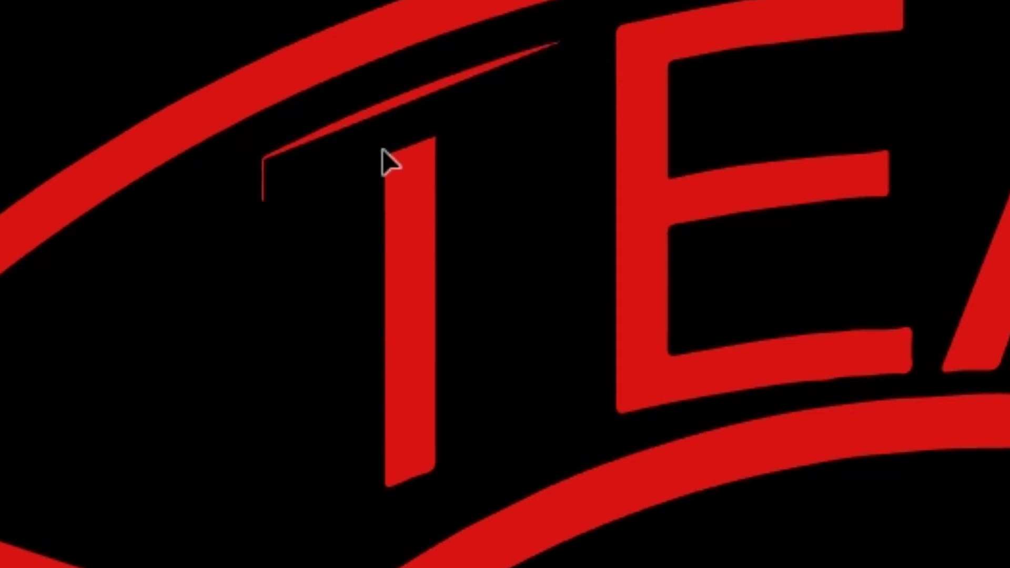
left_click(380, 486)
left_click(430, 475)
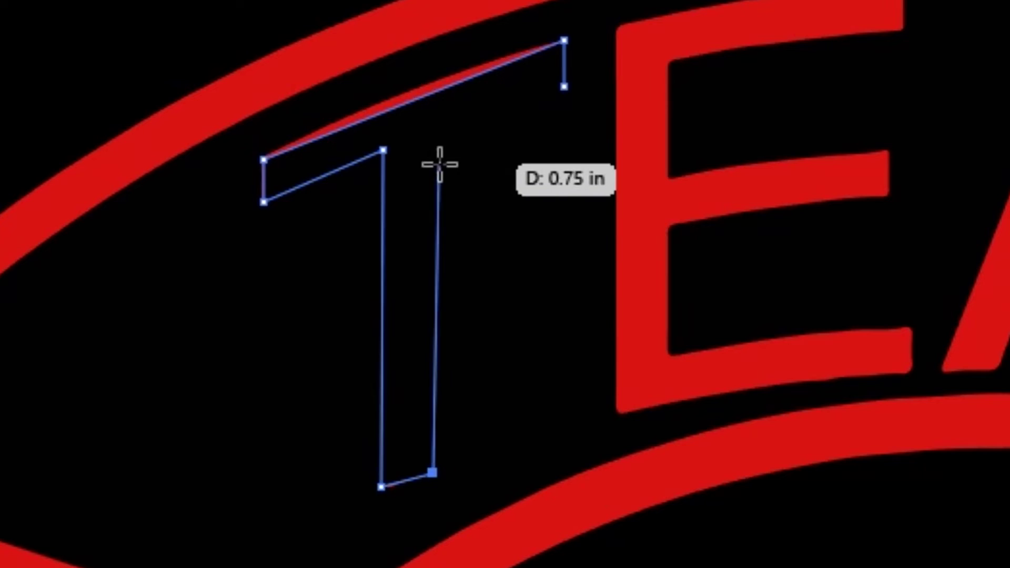
left_click(434, 142)
left_click(469, 148)
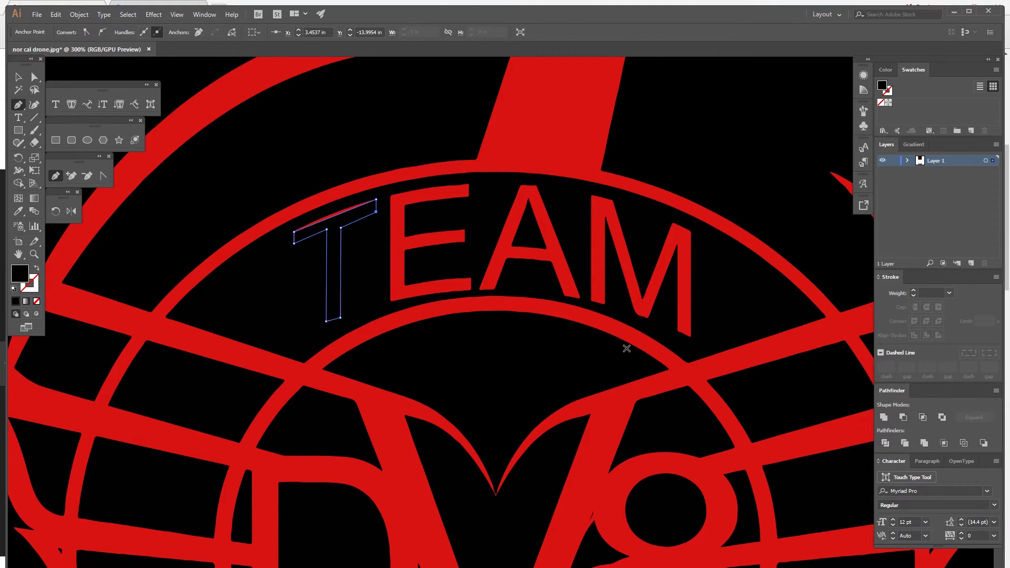
- Start a new Pen path above TEAM with a straight segment up the slanted inner edge of the large red arc's thick end
scroll(628, 351, "up", 5)
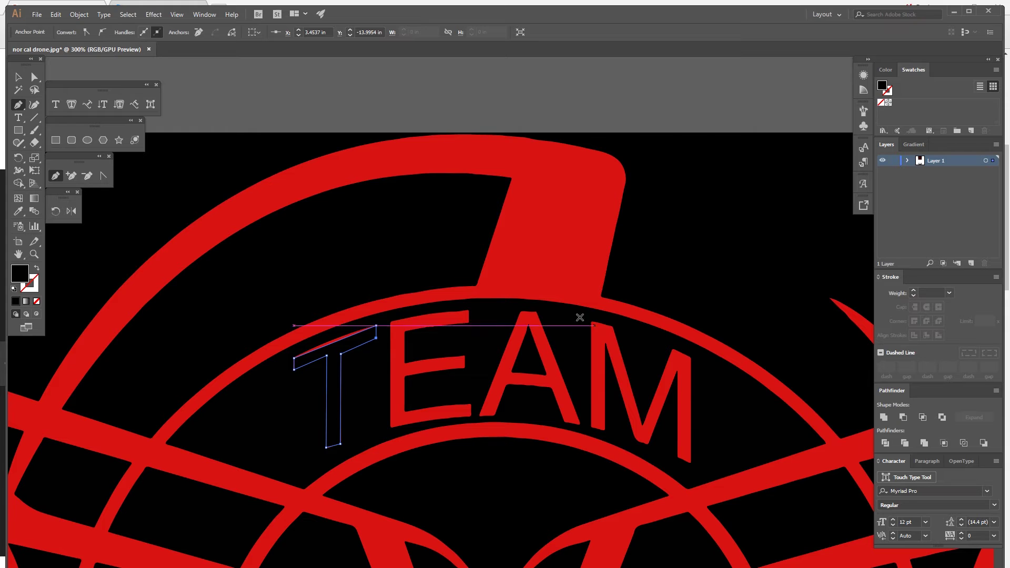
left_click(476, 289)
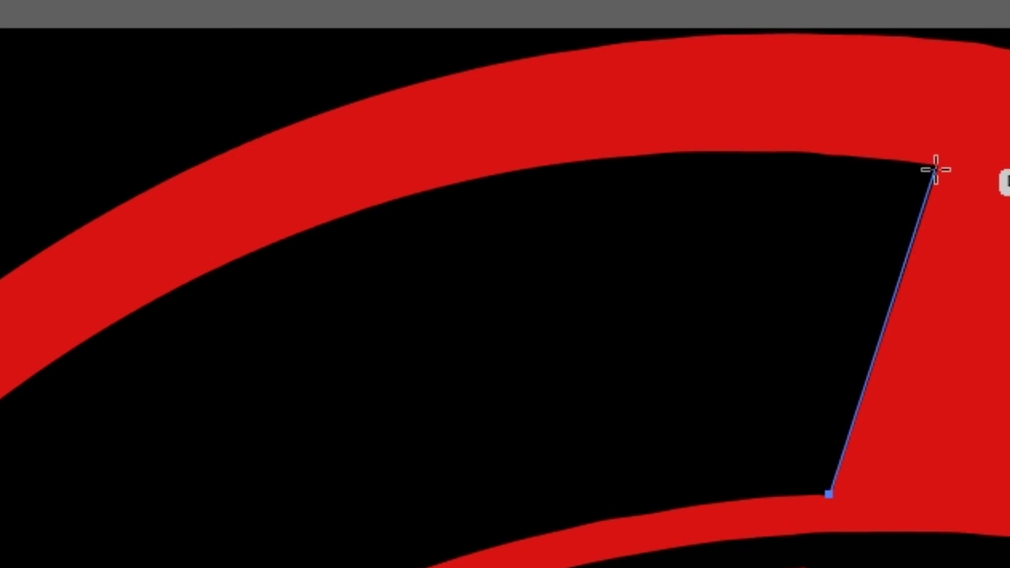
left_click(936, 163)
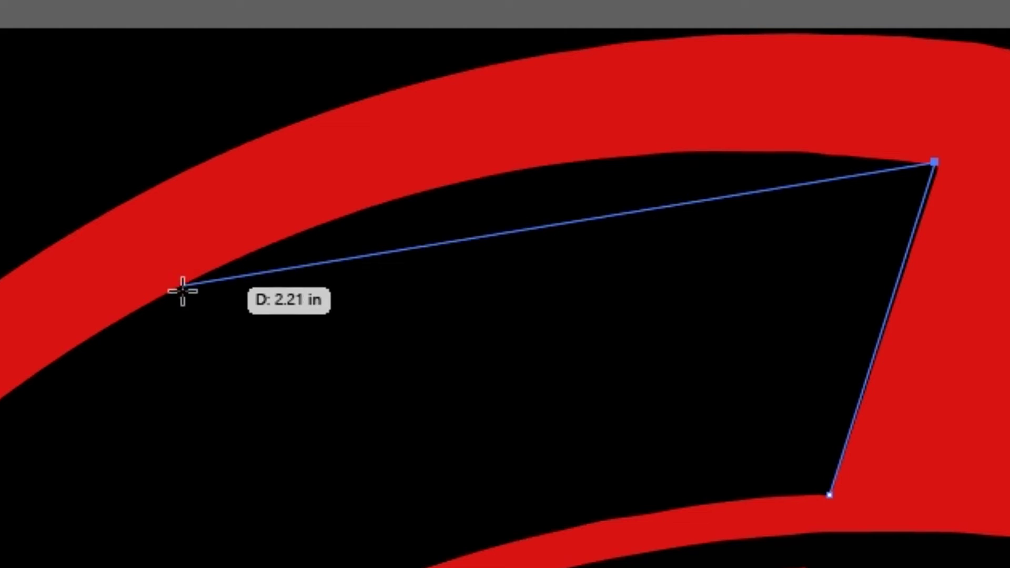
- Try curving the path along the arc's inner edge to an anchor partway down with its outgoing handle removed, and undo it
left_click_drag(146, 304, 0, 384)
left_click(145, 305)
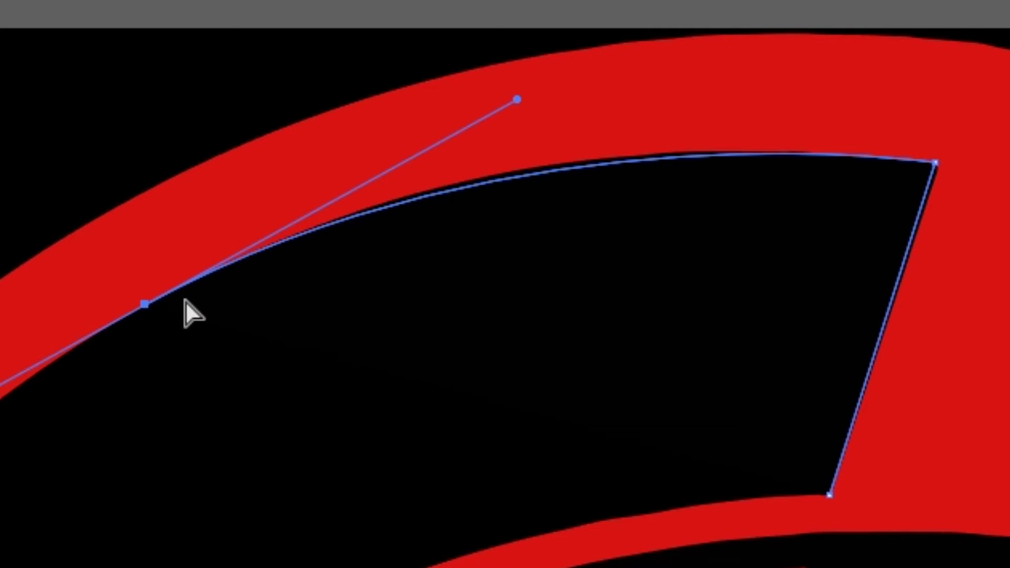
key("ctrl+z")
key("ctrl+z")
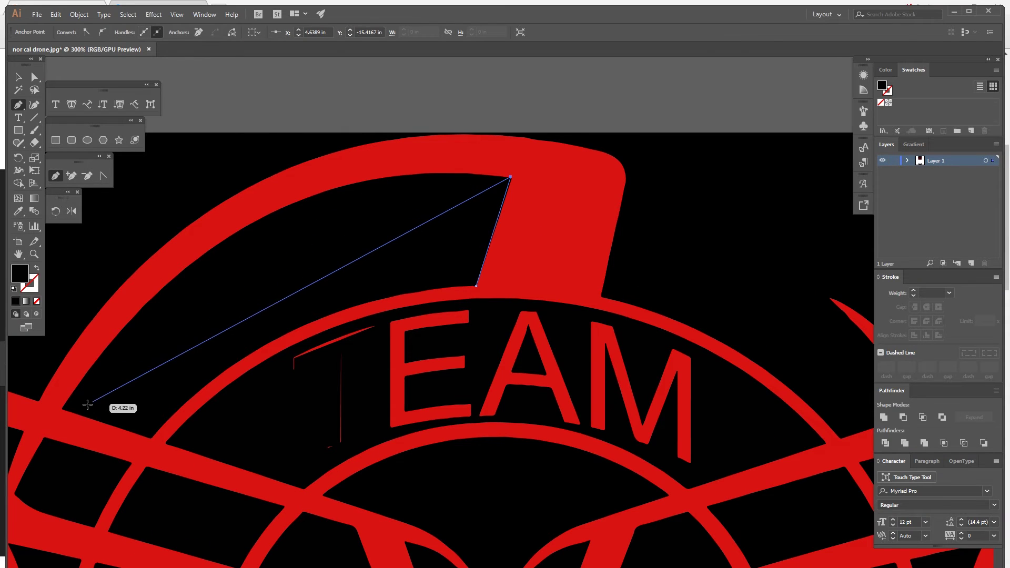
- Try tracing the arc's whole inner edge down to the wing with a single curved segment, and undo it
left_click(62, 411)
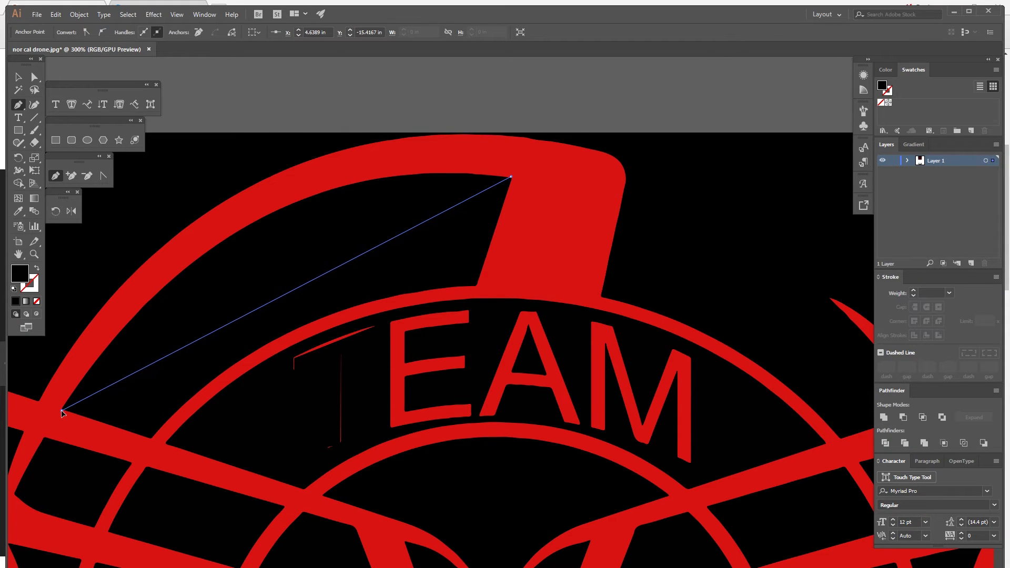
key("ctrl+minus")
key("ctrl+minus")
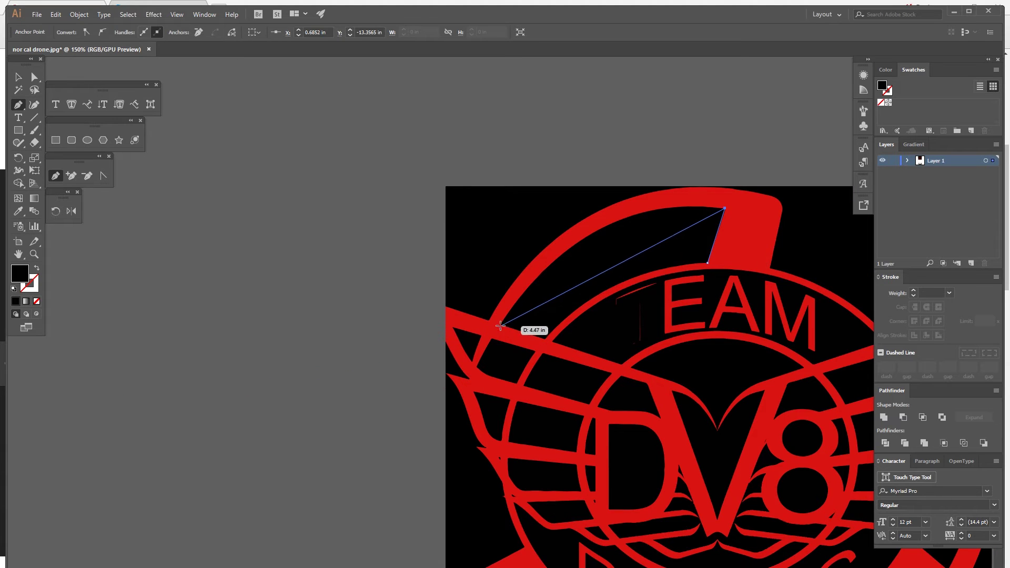
left_click_drag(500, 325, 387, 474)
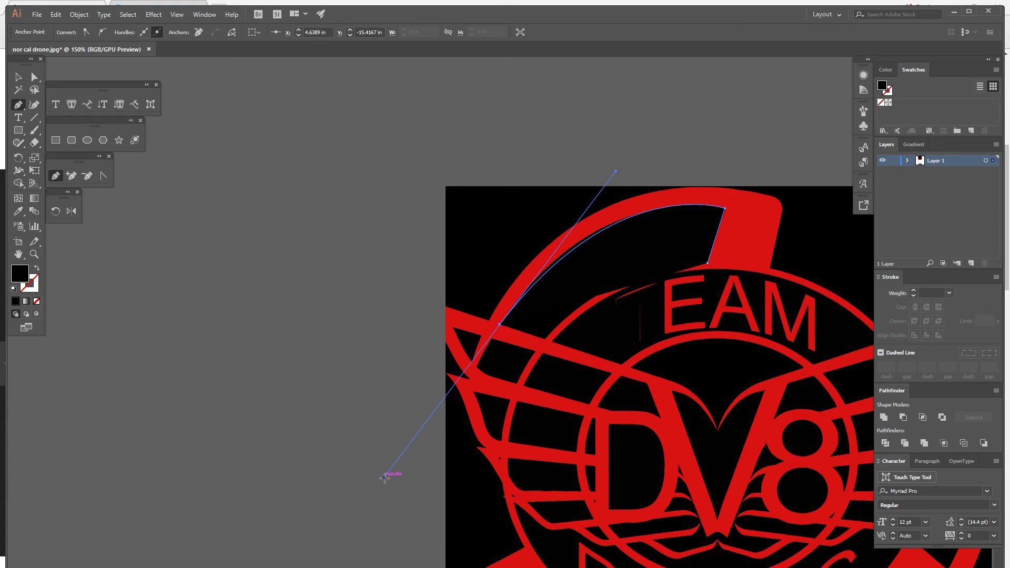
key("ctrl+z")
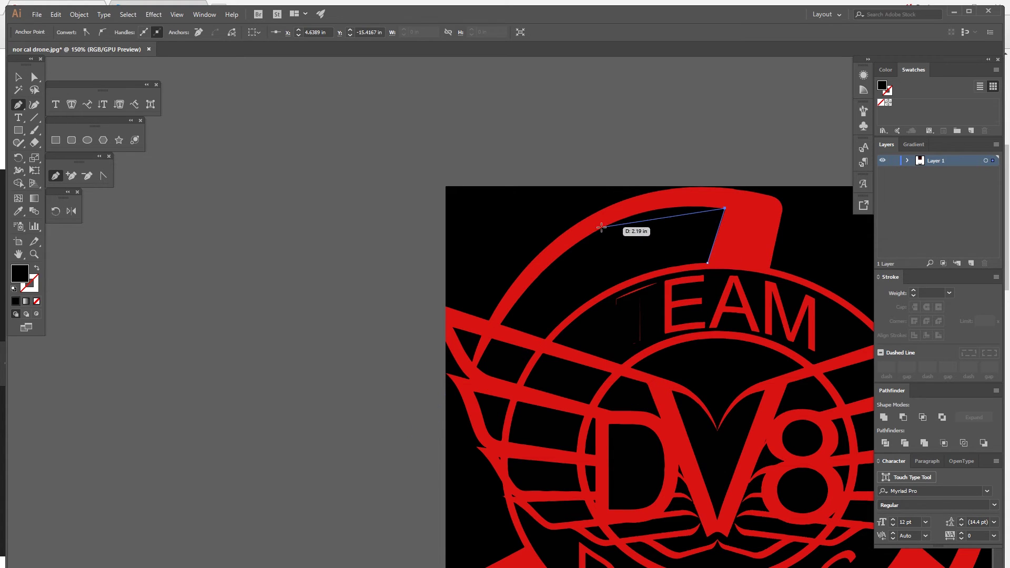
- Trace the arc's inner edge through a smooth midway anchor to the wing, and add a straight segment along the wing to the outer ring
left_click_drag(593, 233, 529, 271)
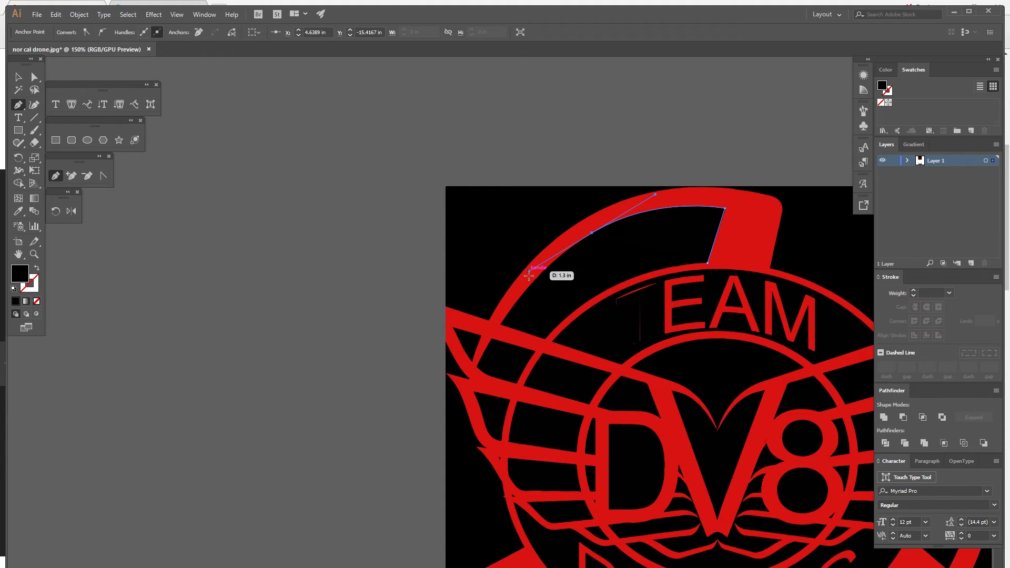
left_click(501, 325)
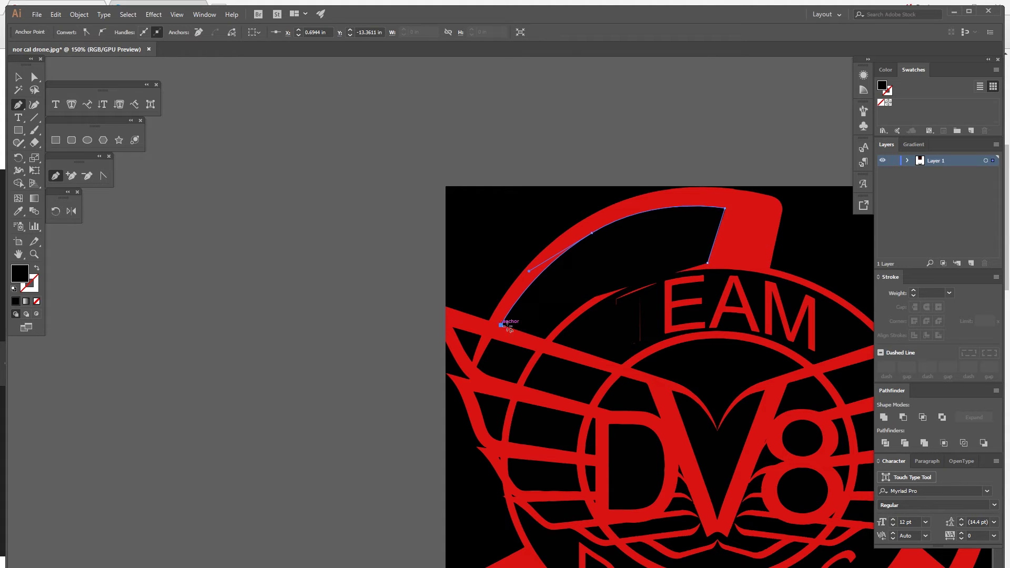
left_click(546, 339)
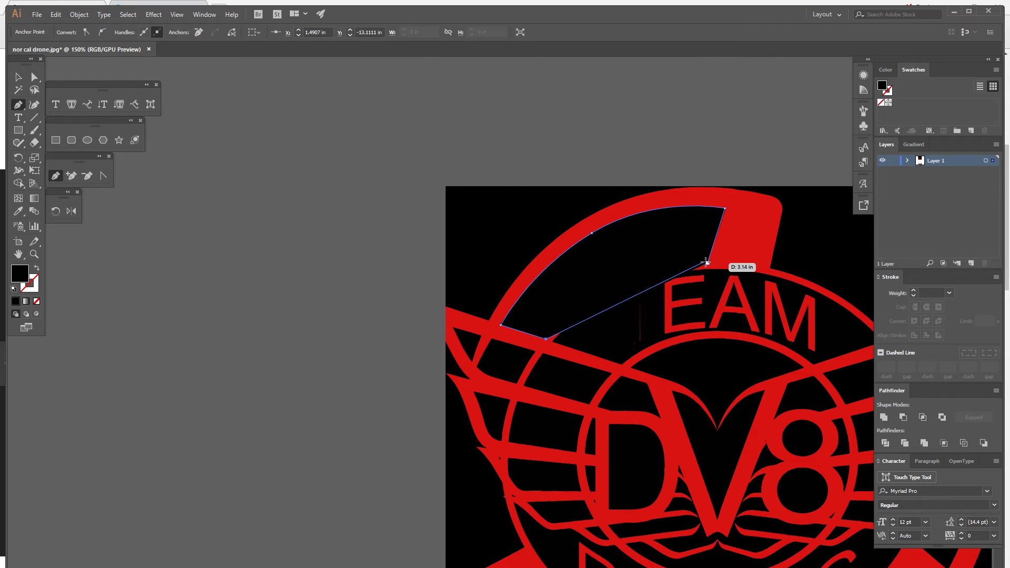
- Try closing the path with one curved segment along the outer ring's edge, and undo it
left_click_drag(708, 262, 826, 269)
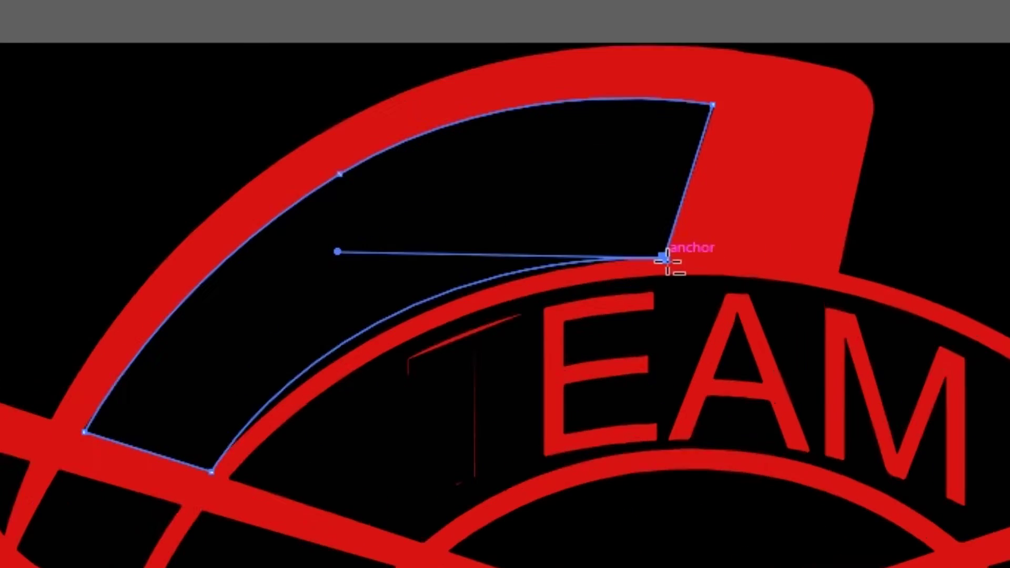
key("ctrl+z")
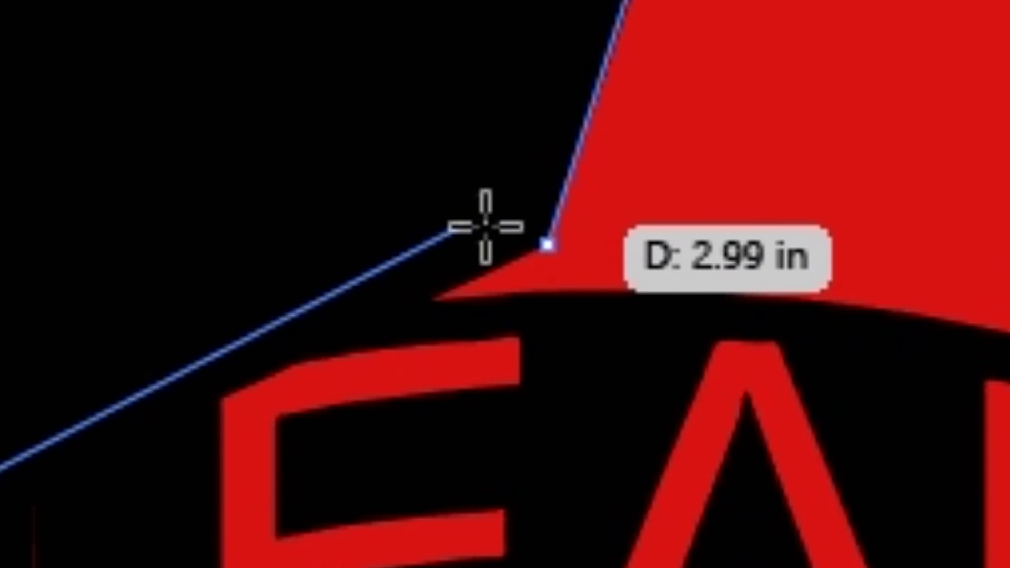
- Close the path with a curved segment along the outer ring's edge, and move the finished shape off the logo onto the empty canvas
left_click(548, 244)
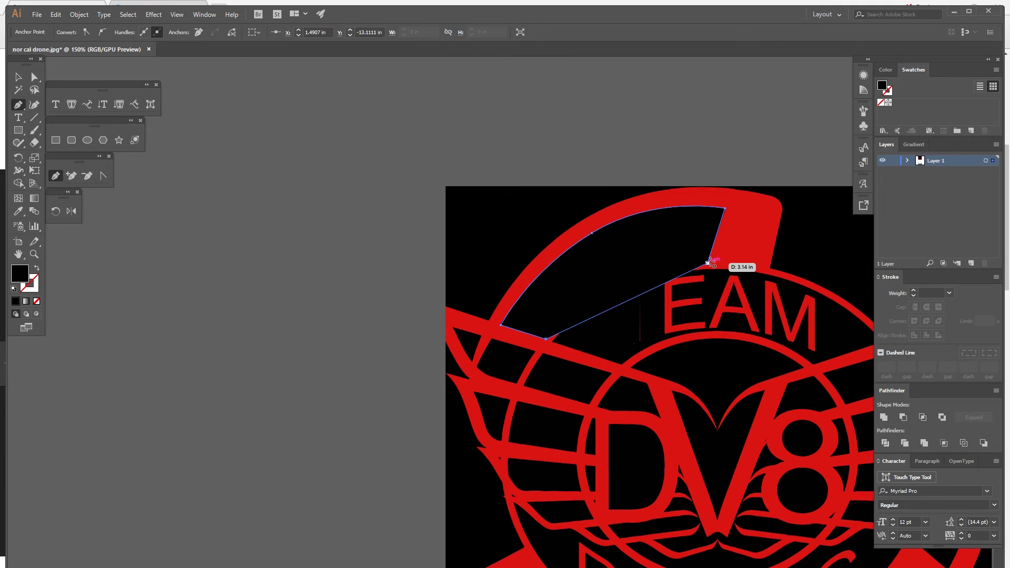
left_click_drag(709, 262, 804, 271)
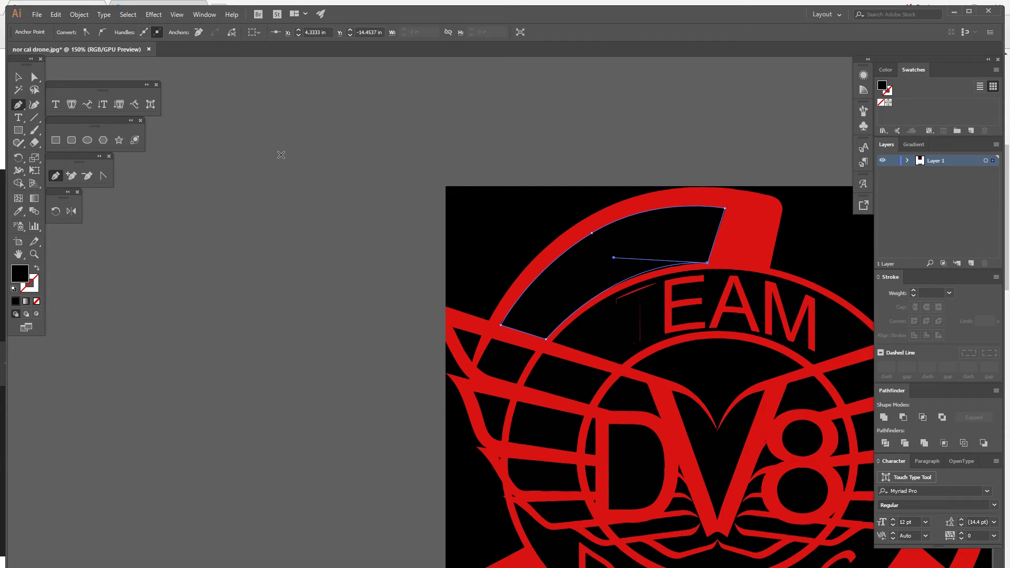
key("v")
left_click_drag(624, 267, 264, 149)
scroll(309, 230, "up", 4)
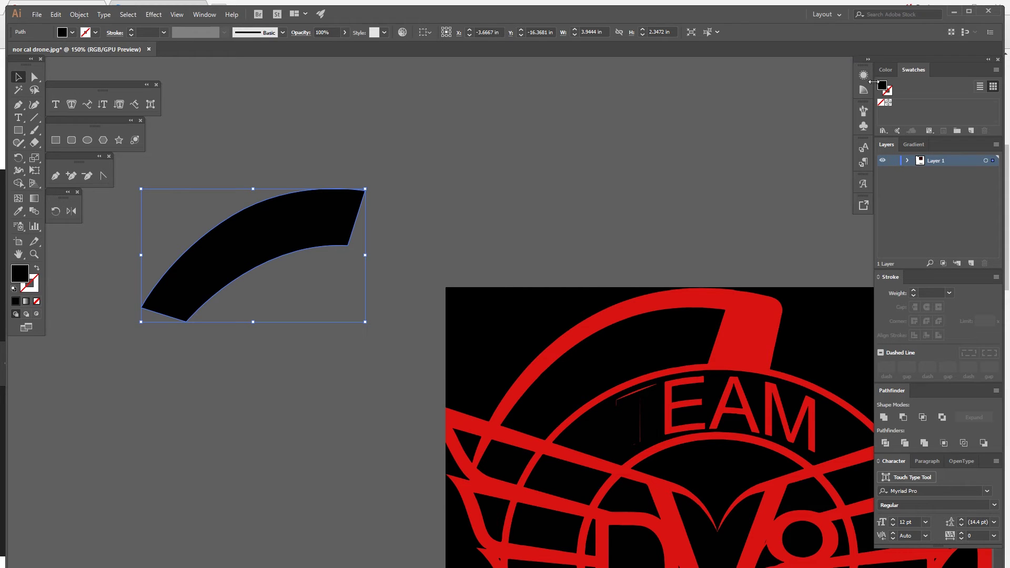
- Fill the traced arc shape with white and give it a black stroke
left_click(886, 70)
left_click(894, 85)
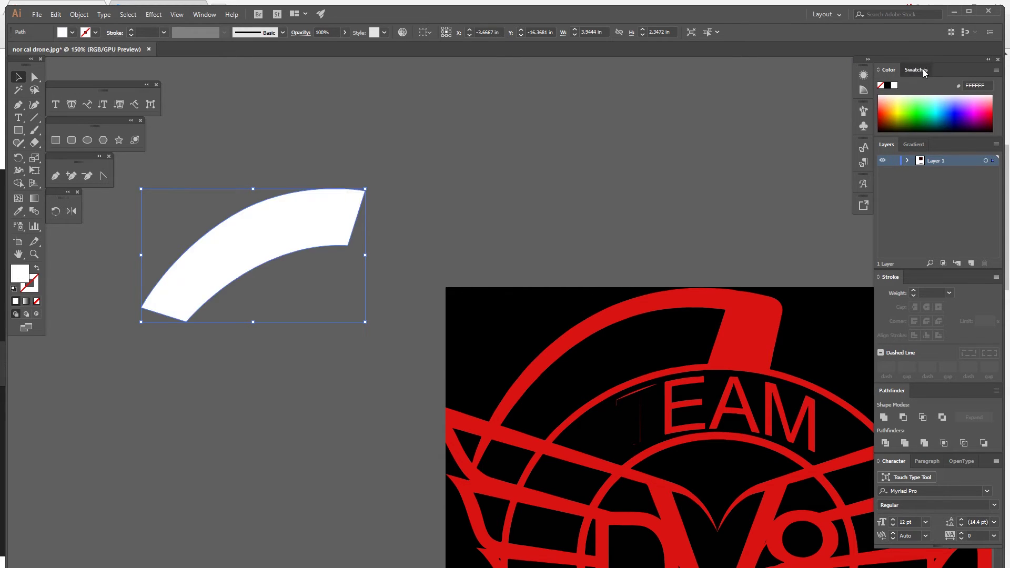
left_click(919, 71)
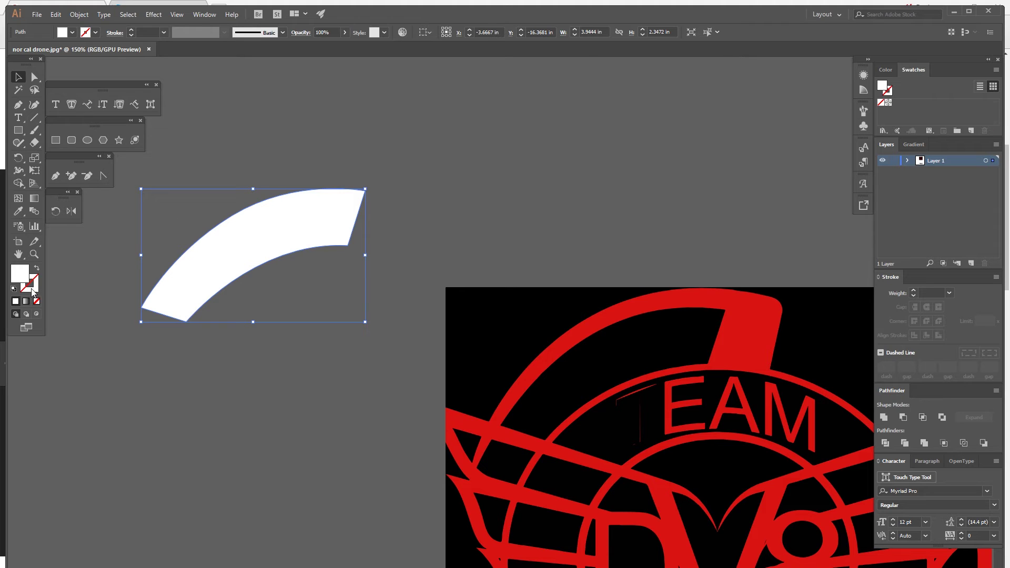
left_click(886, 69)
left_click(889, 85)
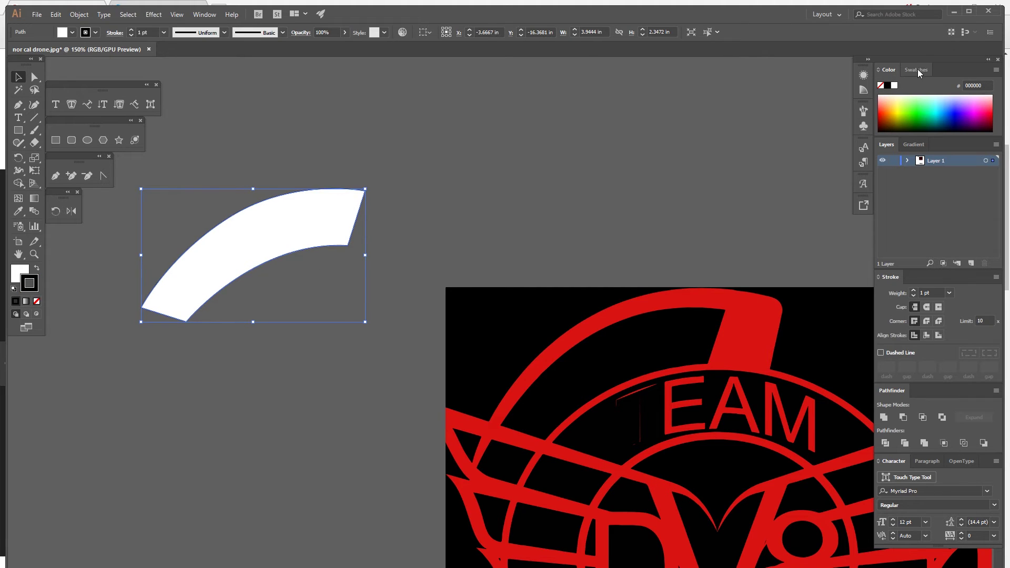
left_click(914, 69)
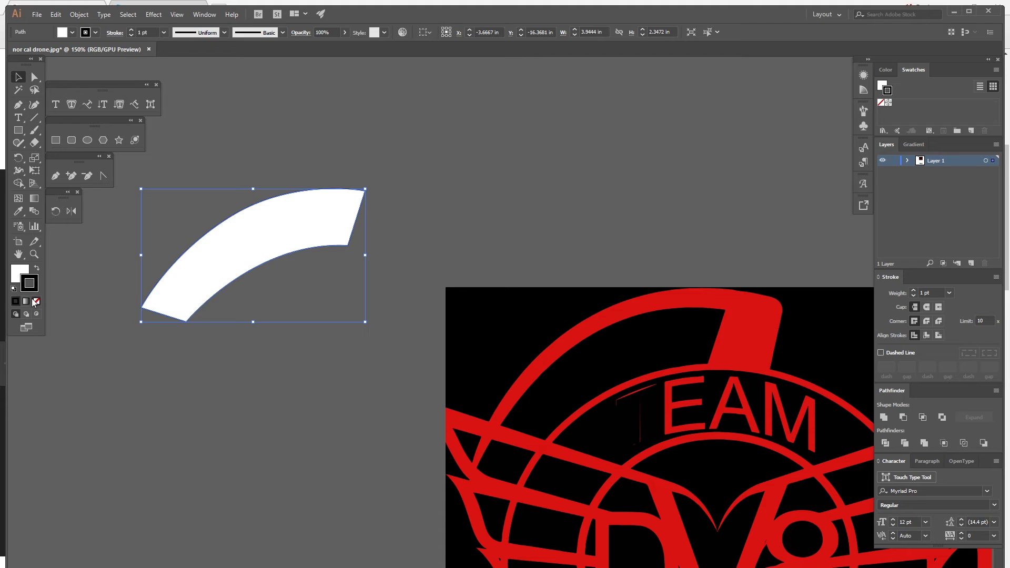
- Raise the arc shape's stroke weight to 10 pt and enlarge the shape to about 4.68 by 2.80 in
left_click(914, 291)
left_click(915, 291)
left_click(914, 291)
left_click(914, 291)
left_click(914, 291)
left_click(914, 292)
left_click(914, 291)
left_click(915, 291)
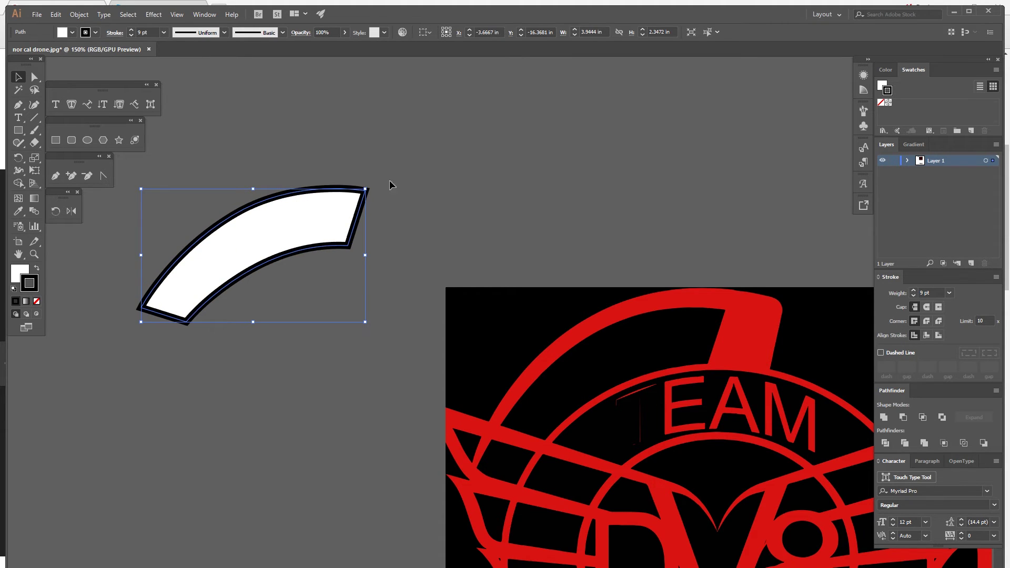
left_click(915, 291)
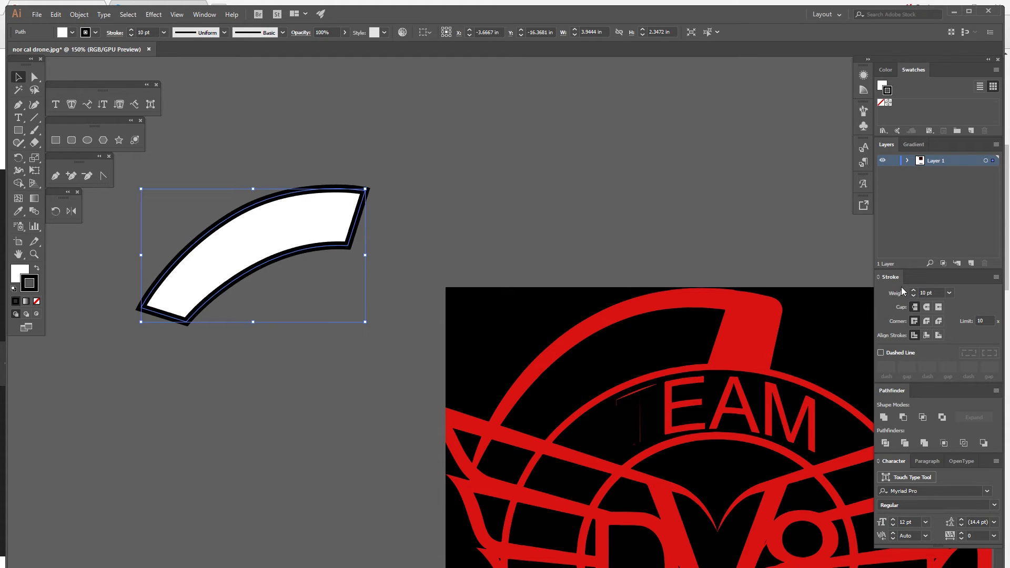
left_click_drag(365, 188, 407, 163)
- Expand the arc shape's fill and stroke into separate objects and ungroup them
left_click(85, 15)
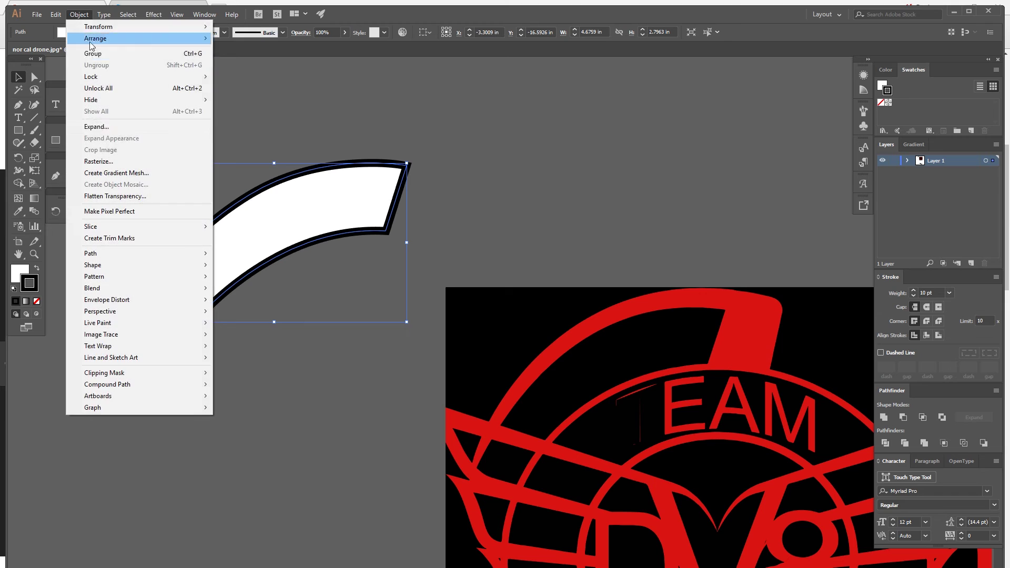
left_click(147, 131)
left_click(480, 369)
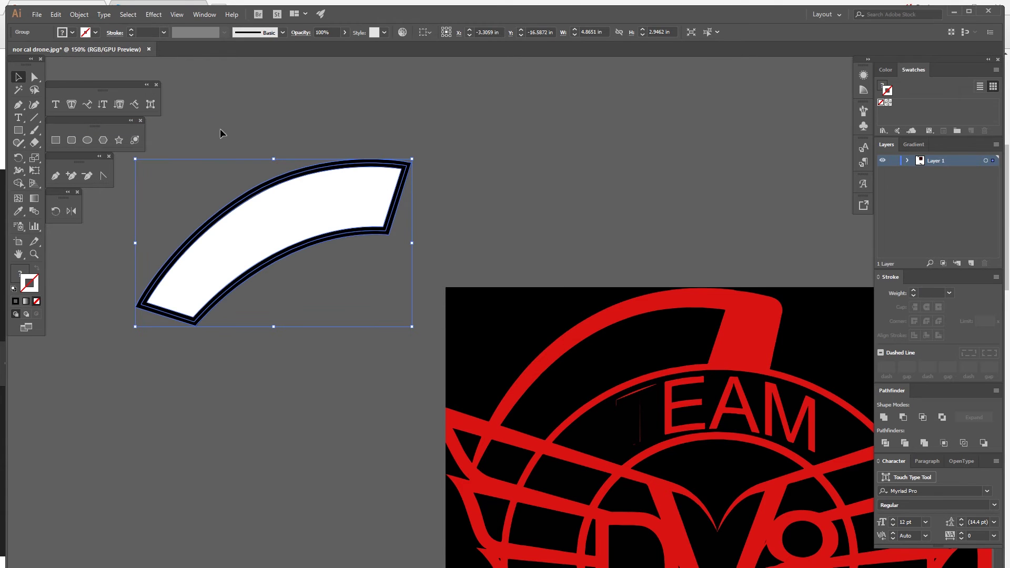
right_click(323, 221)
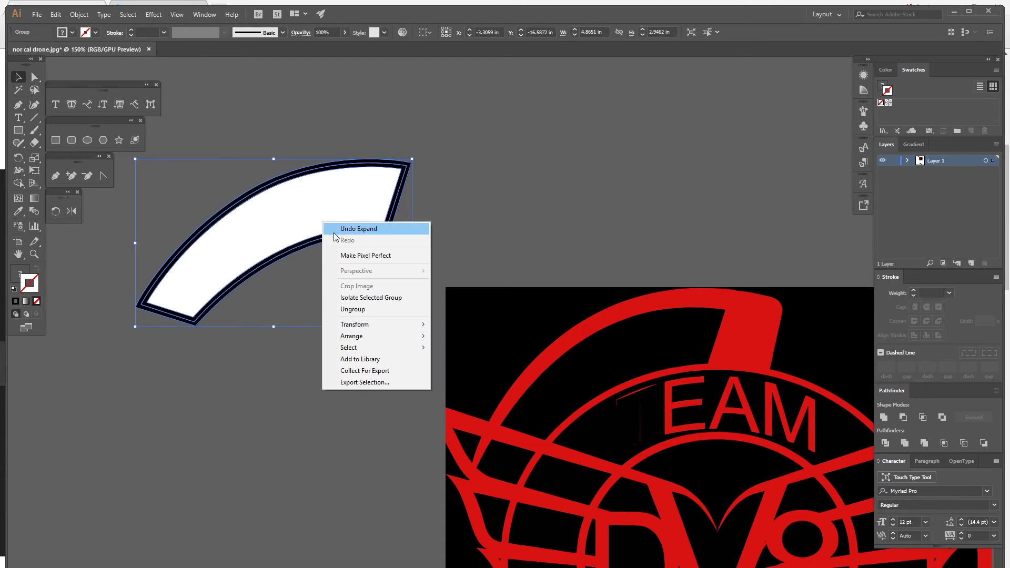
left_click(399, 311)
- Move the white fill below its black outline, and open the outline's compound path in isolation mode before stepping back to Layer 1
left_click(223, 112)
left_click(245, 231)
left_click_drag(300, 201, 311, 353)
double_click(260, 270)
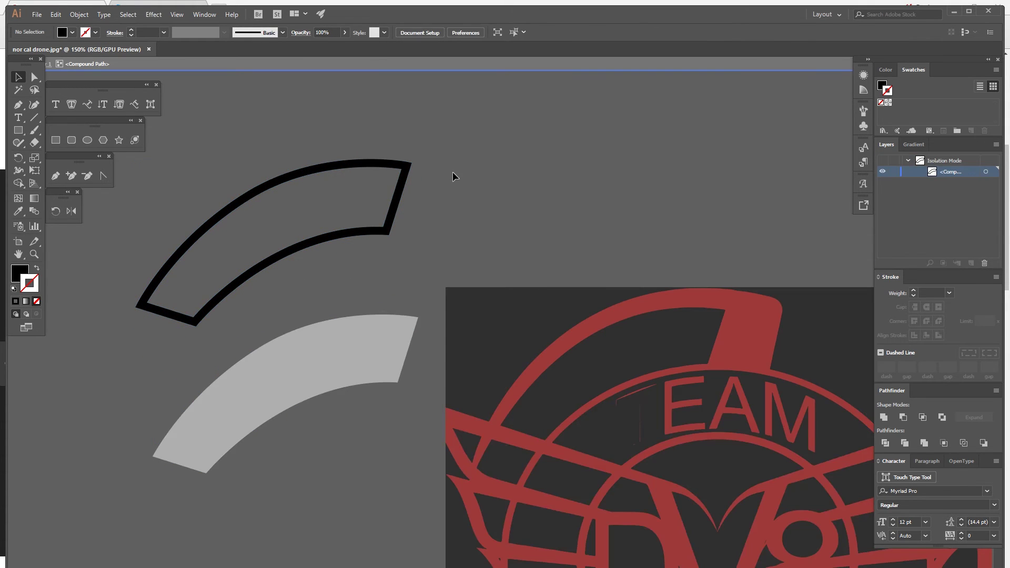
left_click(49, 64)
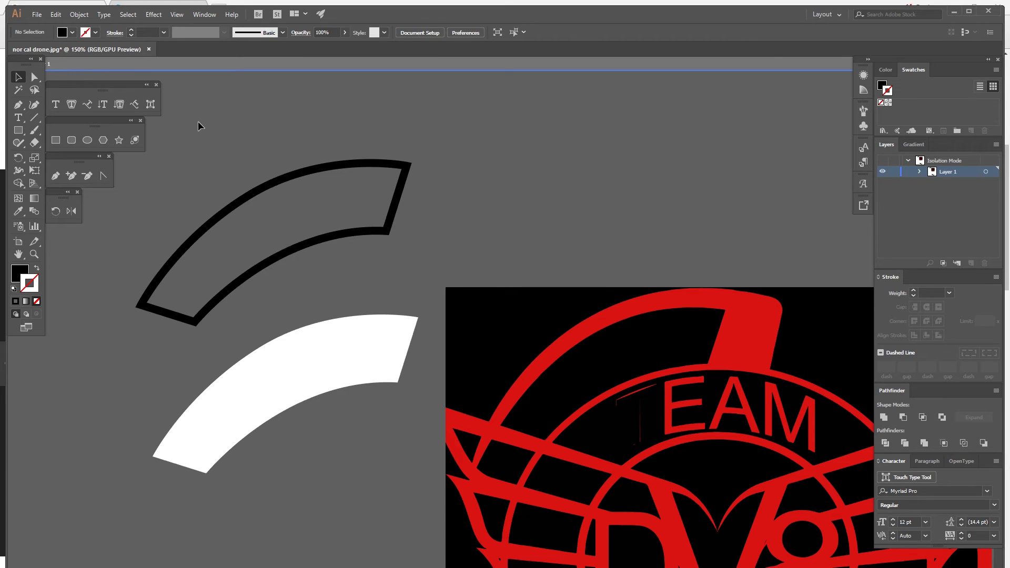
- Undo the fill's move, the ungrouping and the expansion of the arc shape
key("ctrl+z")
key("ctrl+z")
key("ctrl+z")
key("ctrl+z")
key("ctrl+z")
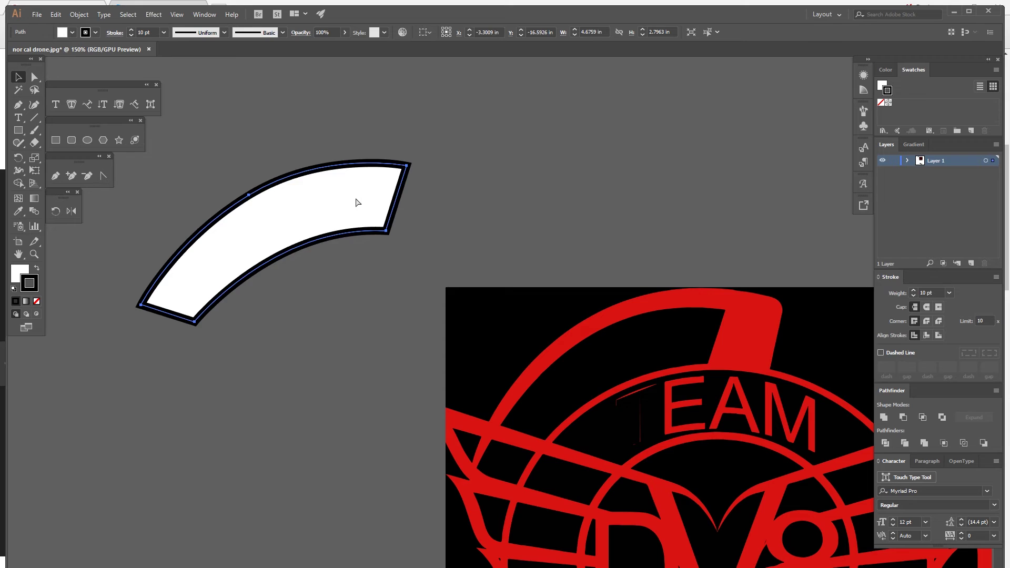
key("ctrl+z")
- Add an anchor point on the arc shape's outer edge, move it outward and lengthen its handle to bulge the curve
left_click(70, 181)
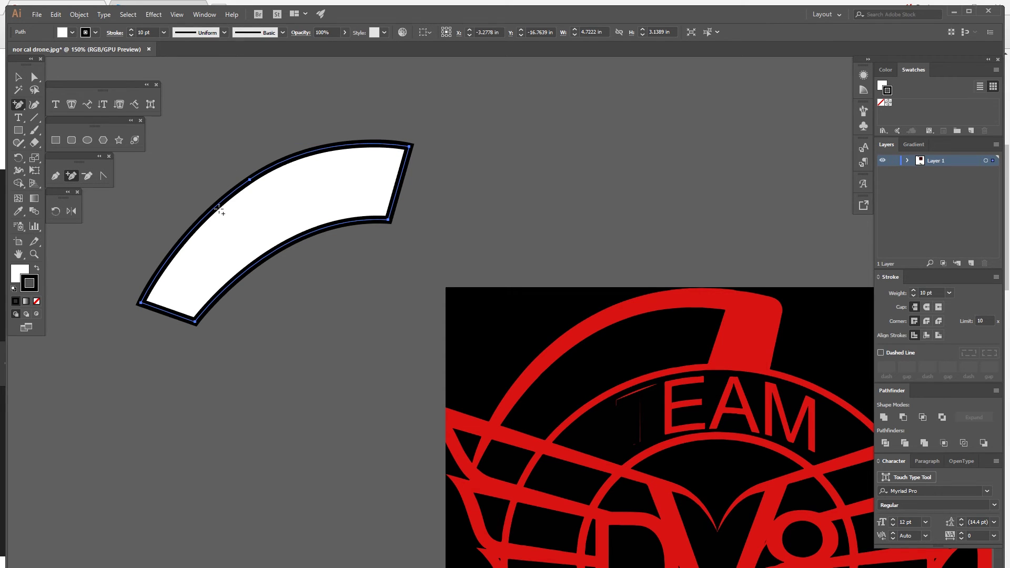
left_click(205, 218)
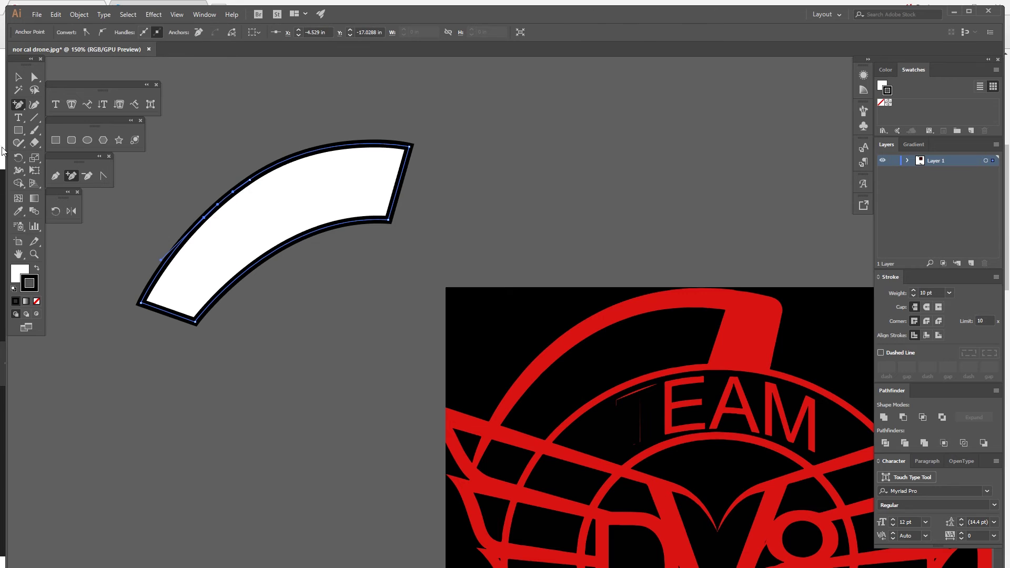
left_click(33, 78)
left_click_drag(204, 218, 214, 139)
left_click_drag(121, 249, 49, 285)
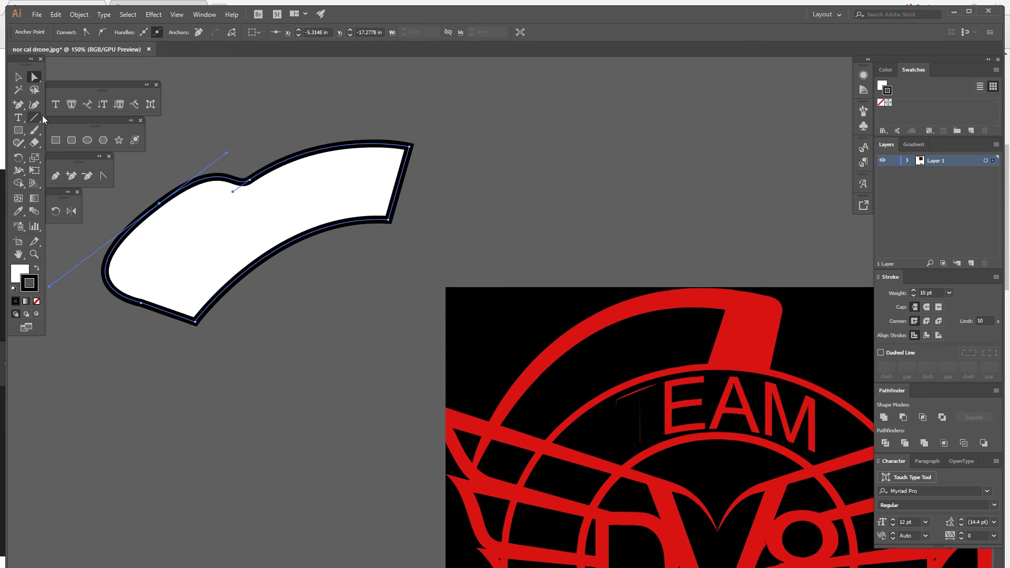
- Try removing the moved anchor with the Delete Anchor Point tool, and undo it
left_click(88, 176)
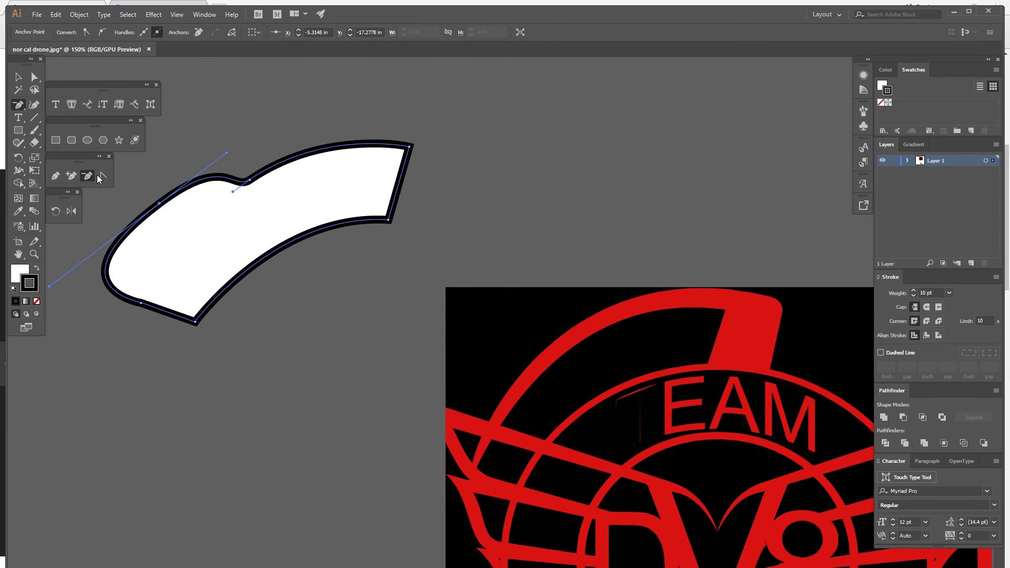
left_click(159, 205)
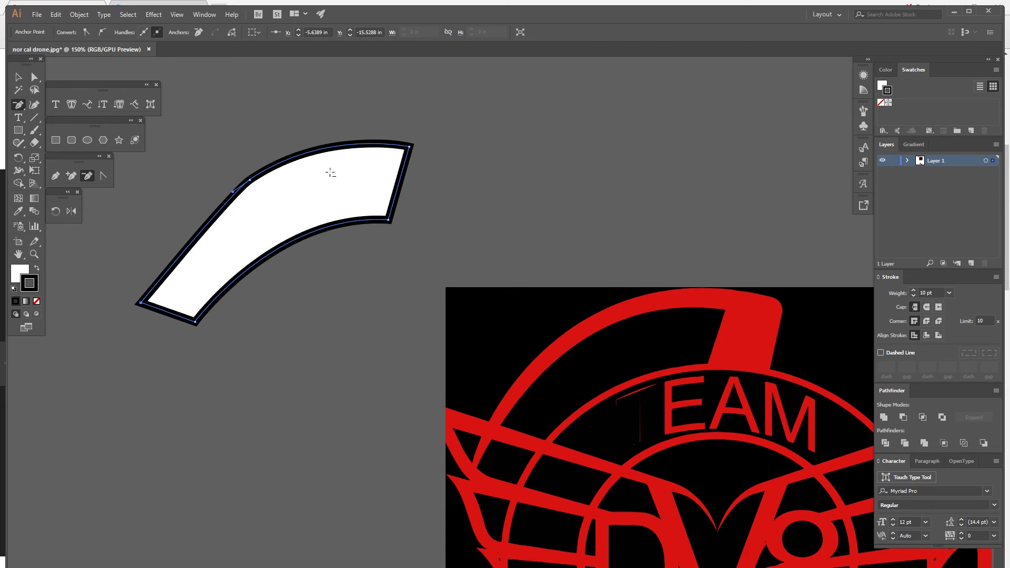
left_click(34, 78)
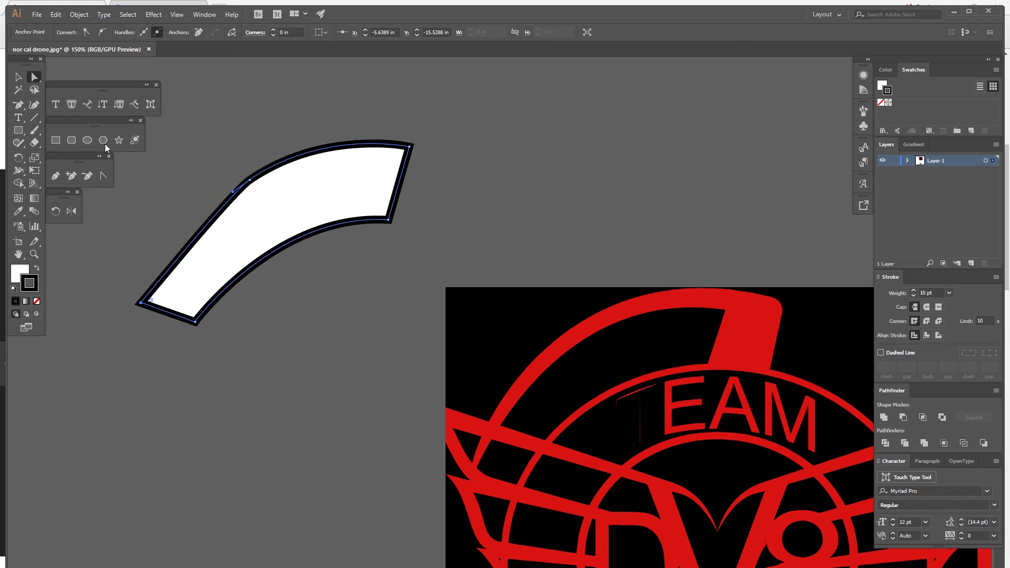
key("ctrl+z")
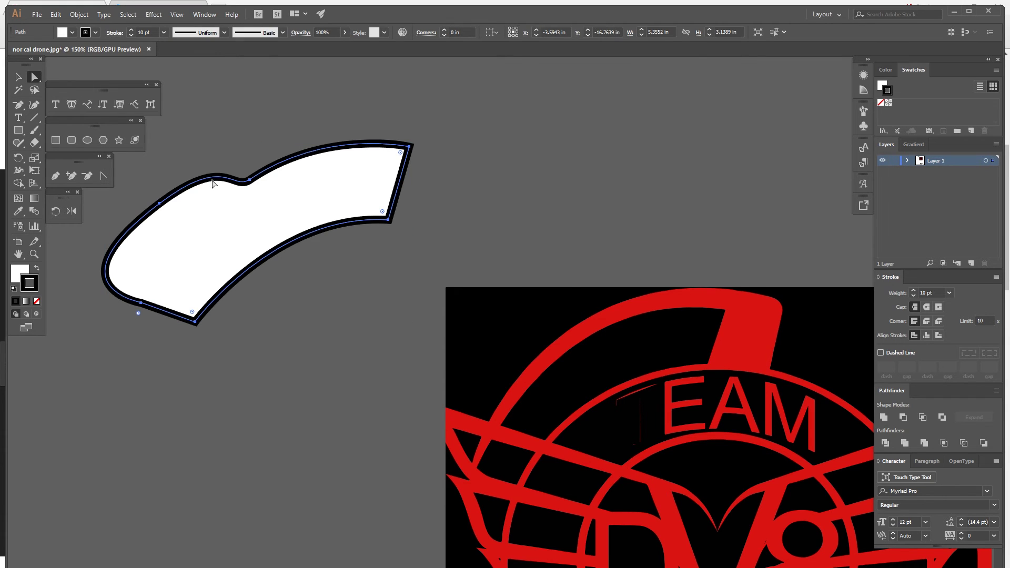
- Delete the moved anchor with its segments, and close the gap between the two open ends with a curved Pen segment
left_click(160, 203)
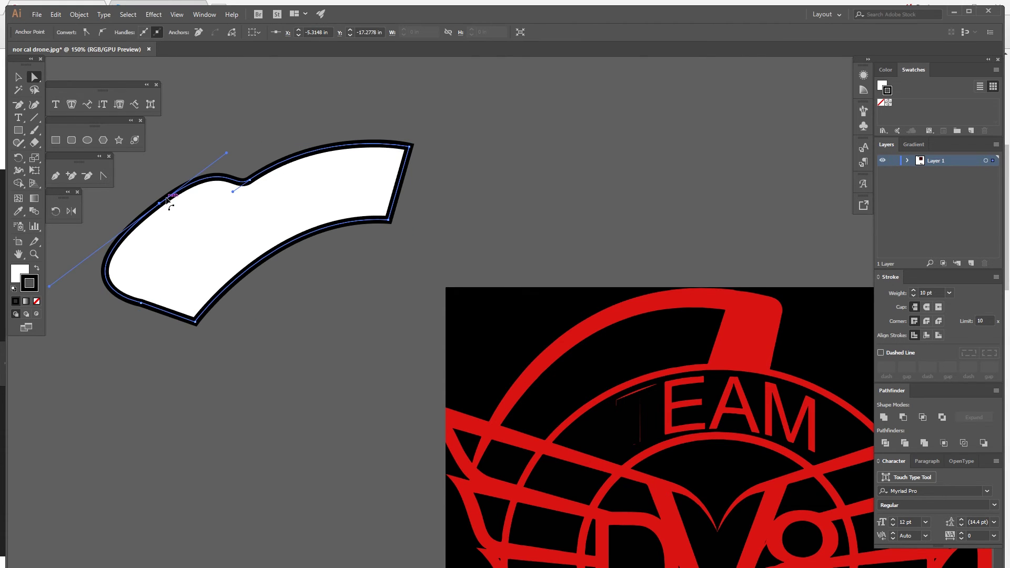
key("Delete")
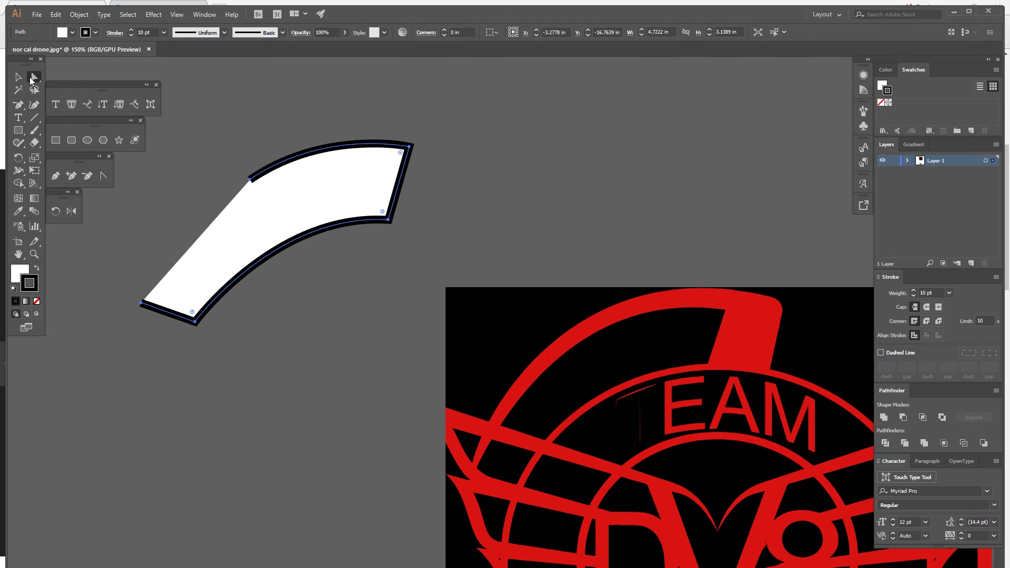
left_click(56, 176)
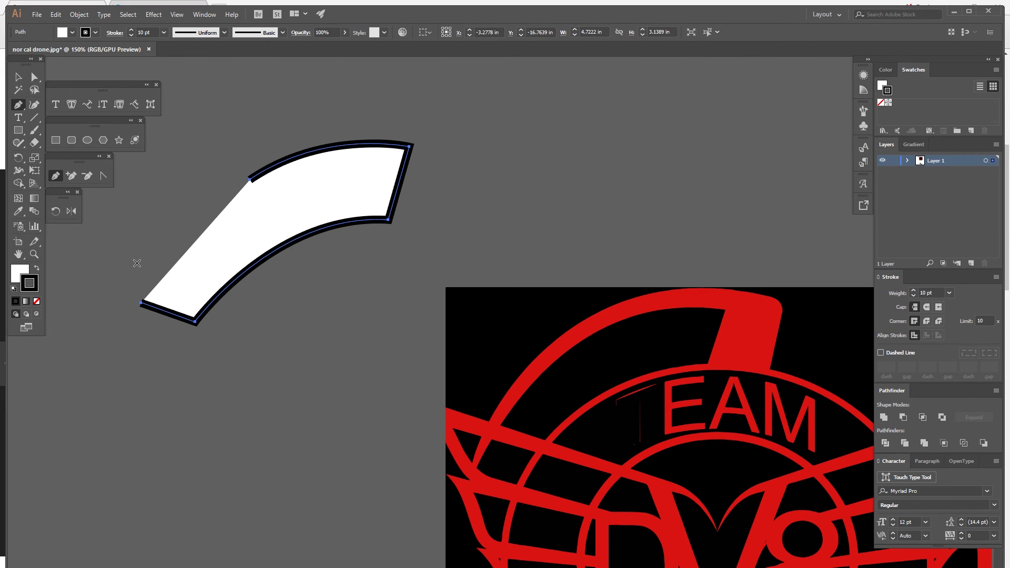
left_click(142, 304)
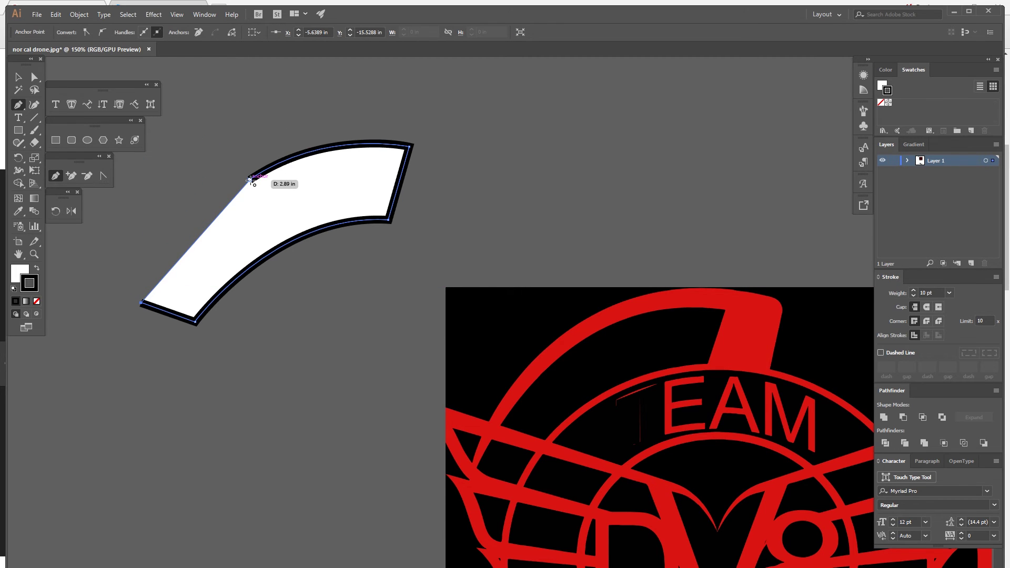
left_click_drag(250, 180, 333, 140)
left_click(18, 77)
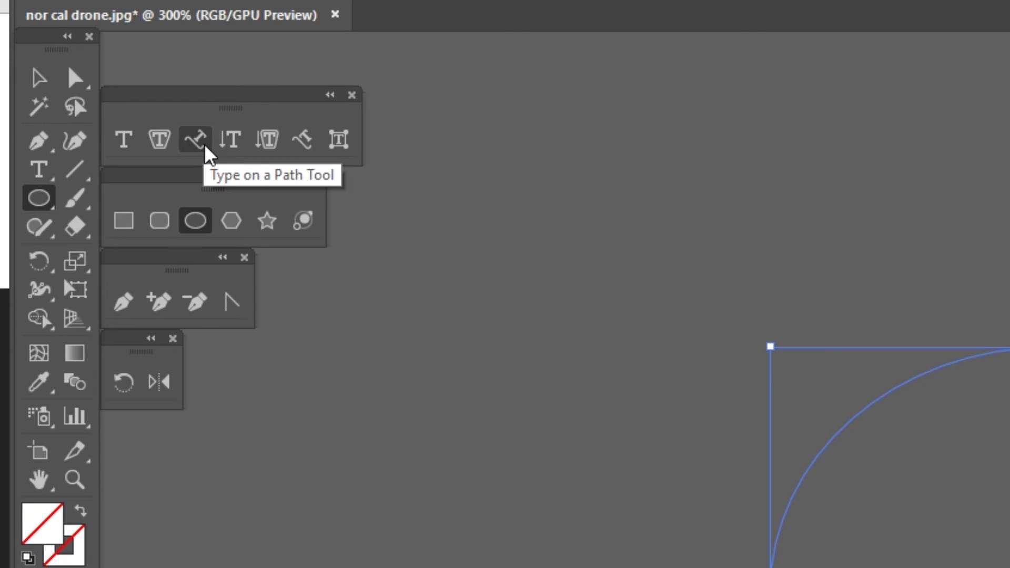
- Turn the ellipse into a type path and replace its placeholder text with "hello"
left_click(200, 152)
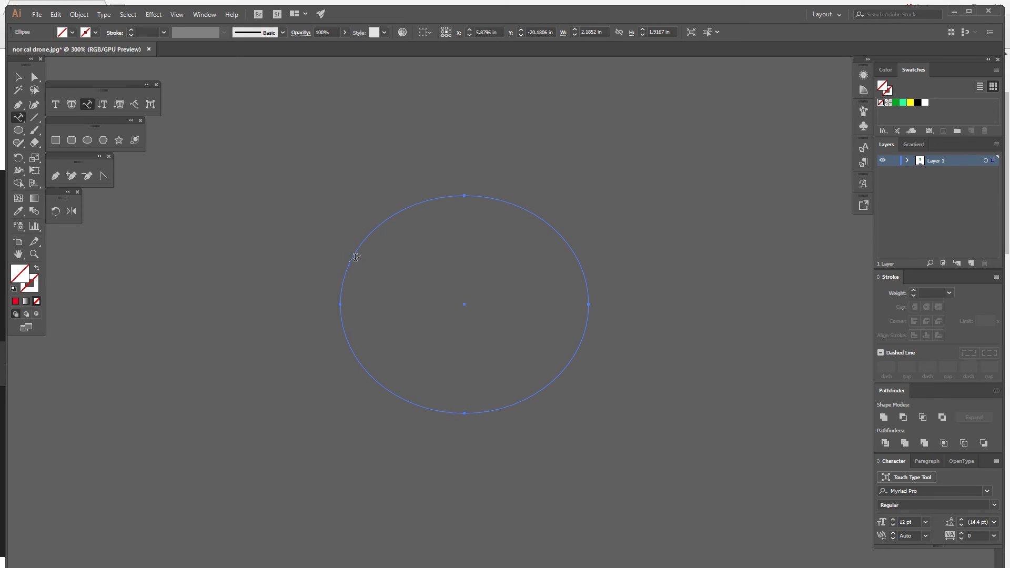
left_click(374, 227)
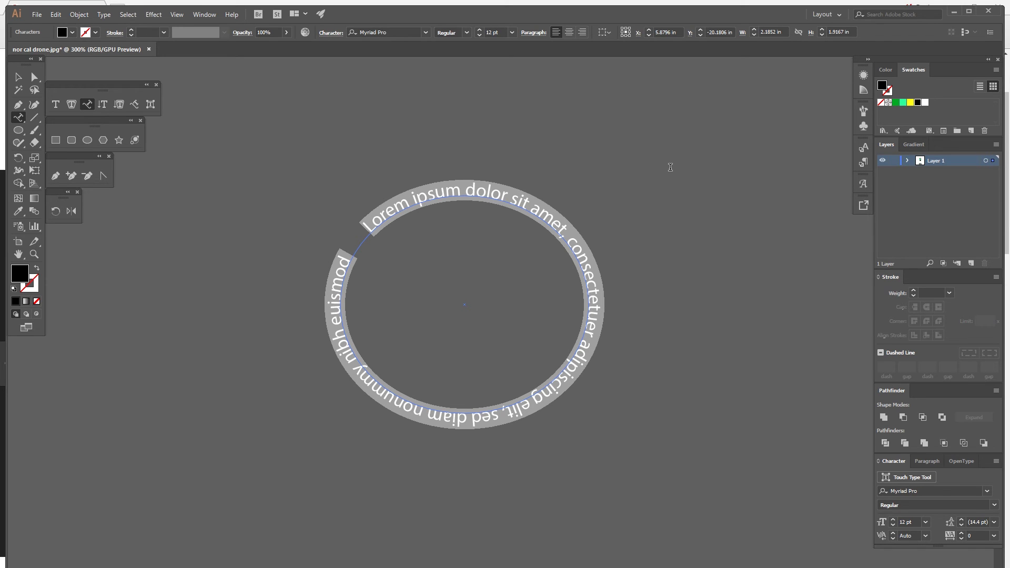
key("BackSpace")
type("hello")
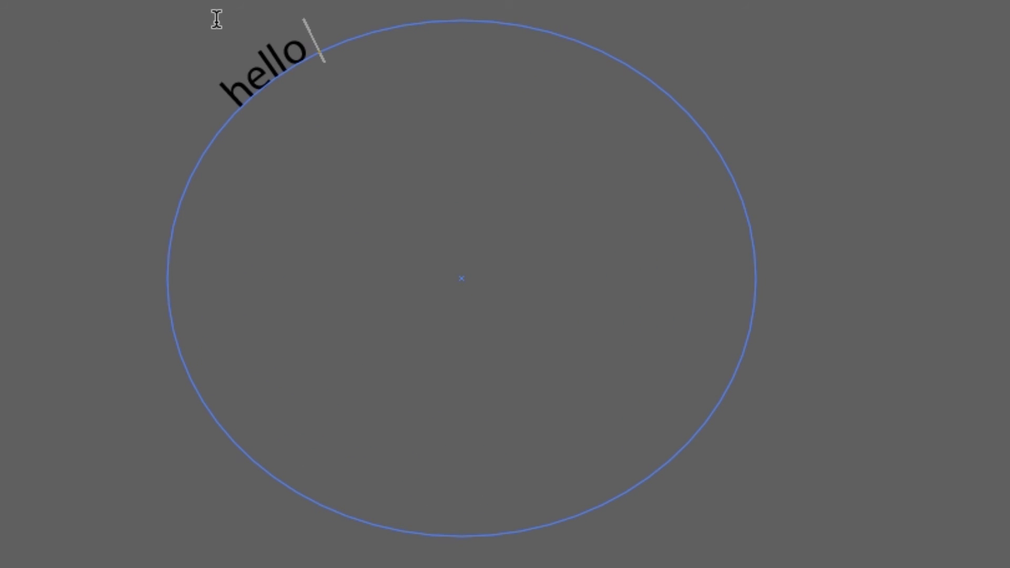
key("Escape")
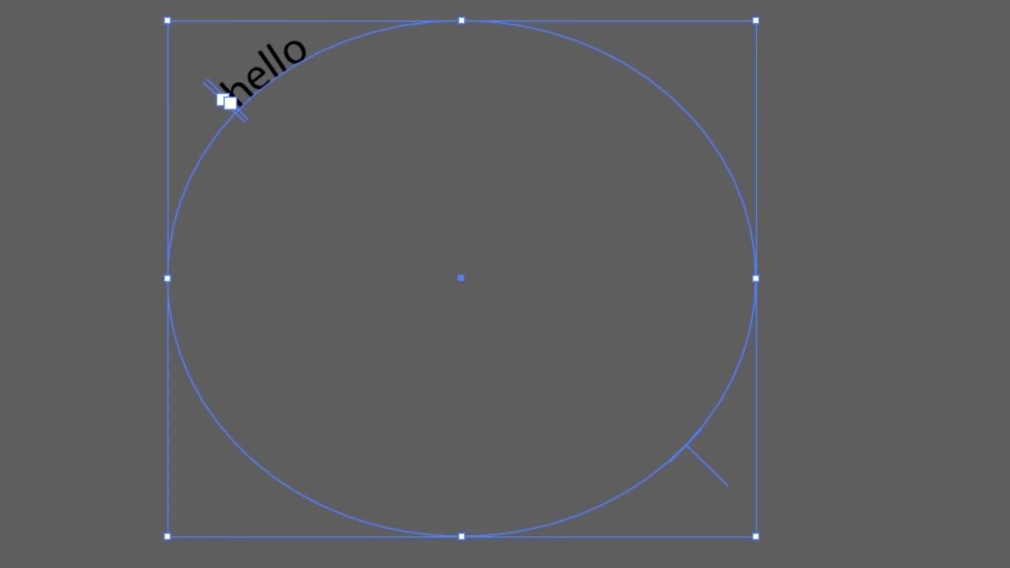
- Reposition the path text's brackets, flip "hello" to the inside of the ellipse and slide it to the ellipse's bottom
left_click_drag(242, 119, 158, 279)
left_click_drag(247, 115, 458, 97)
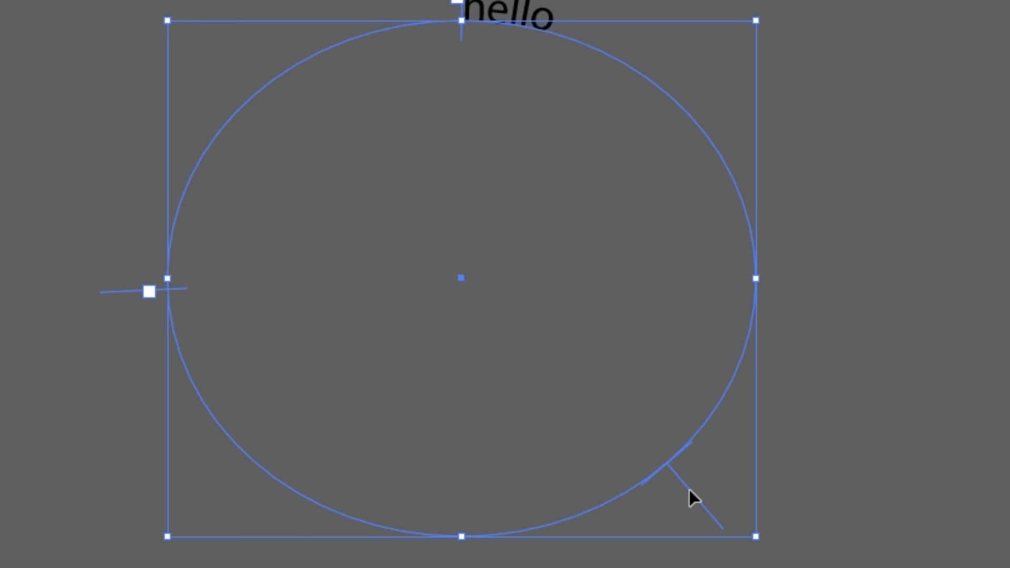
left_click_drag(689, 489, 661, 384)
left_click_drag(169, 348, 424, 526)
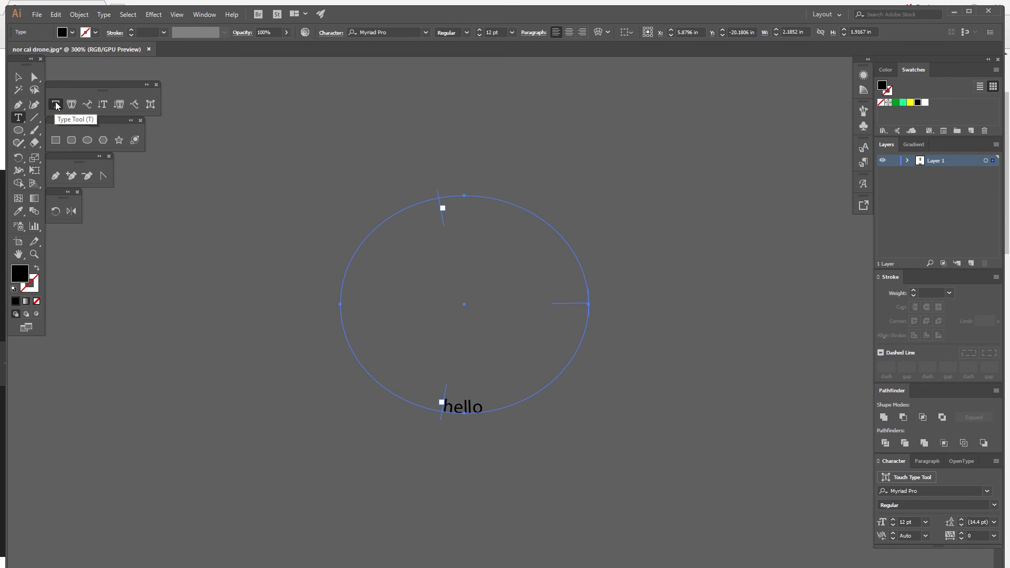
left_click(19, 78)
- Add the point text "HELLO" on the empty canvas above the ellipse's upper-left edge
left_click(55, 104)
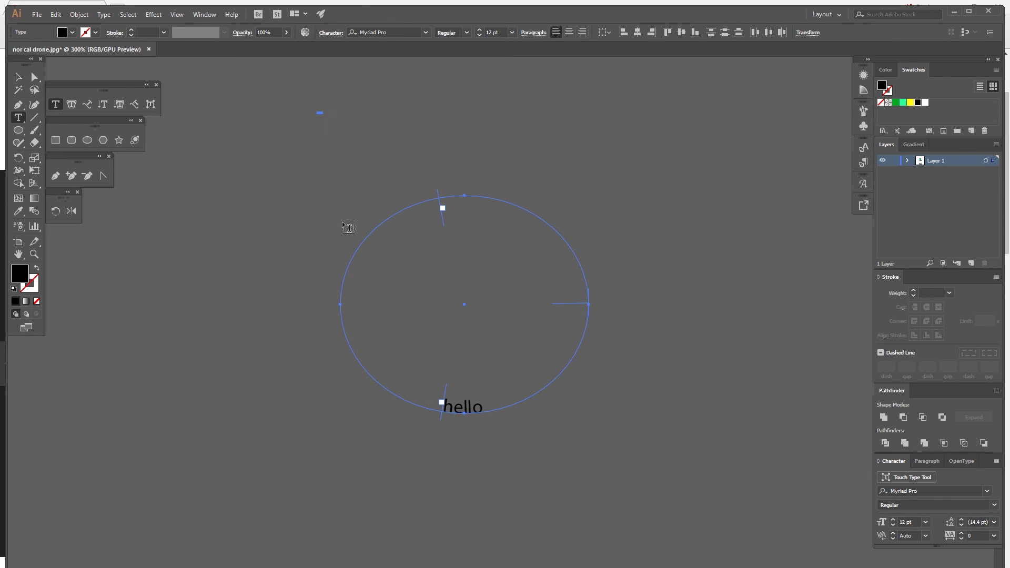
left_click(317, 135)
type("HELLO")
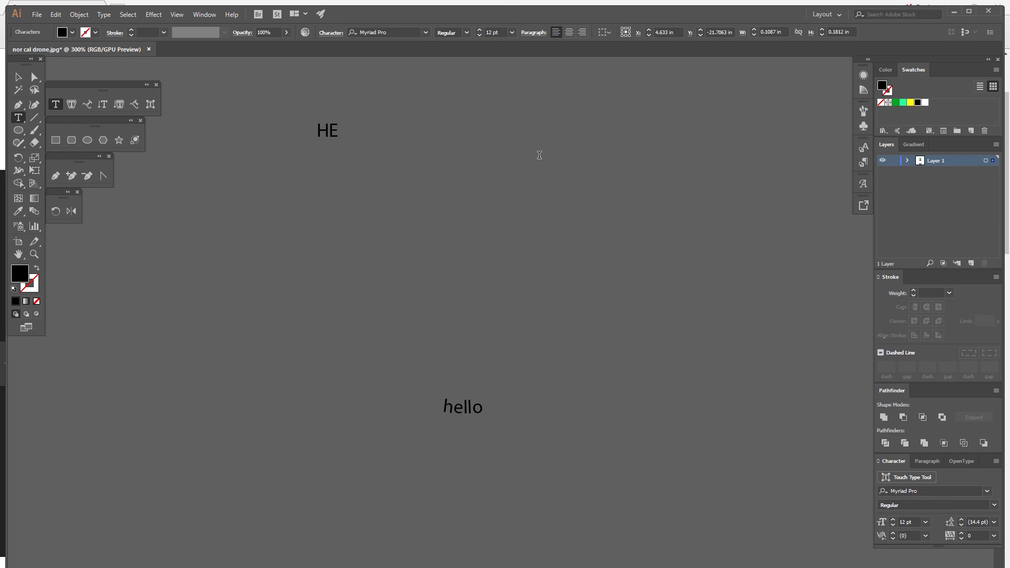
- Select all the letters of the point text "HELLO" and set their tracking to 100
key("shift+Left")
key("shift+Left")
key("shift+Left")
key("shift+Left")
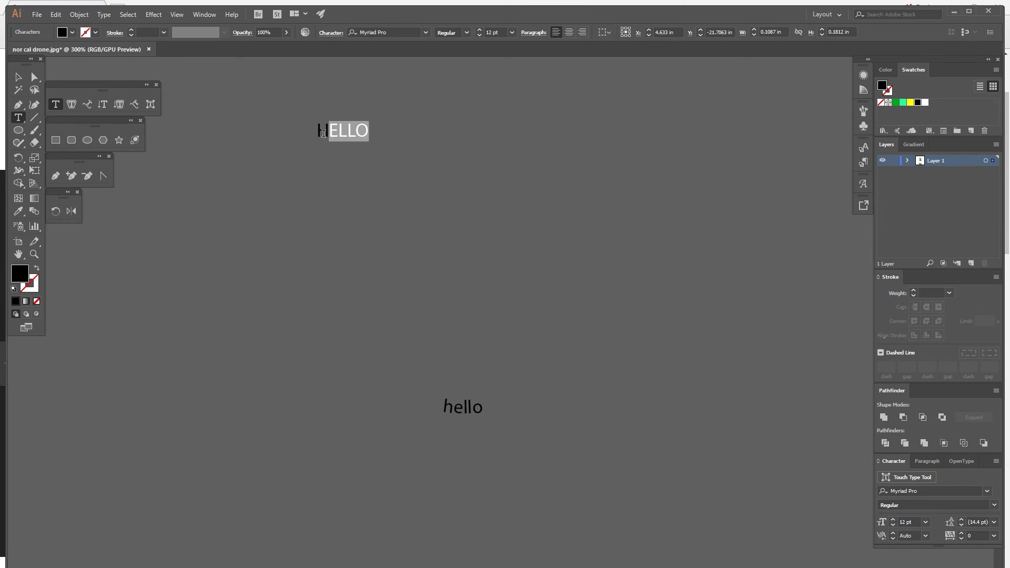
key("shift+Left")
left_click(327, 31)
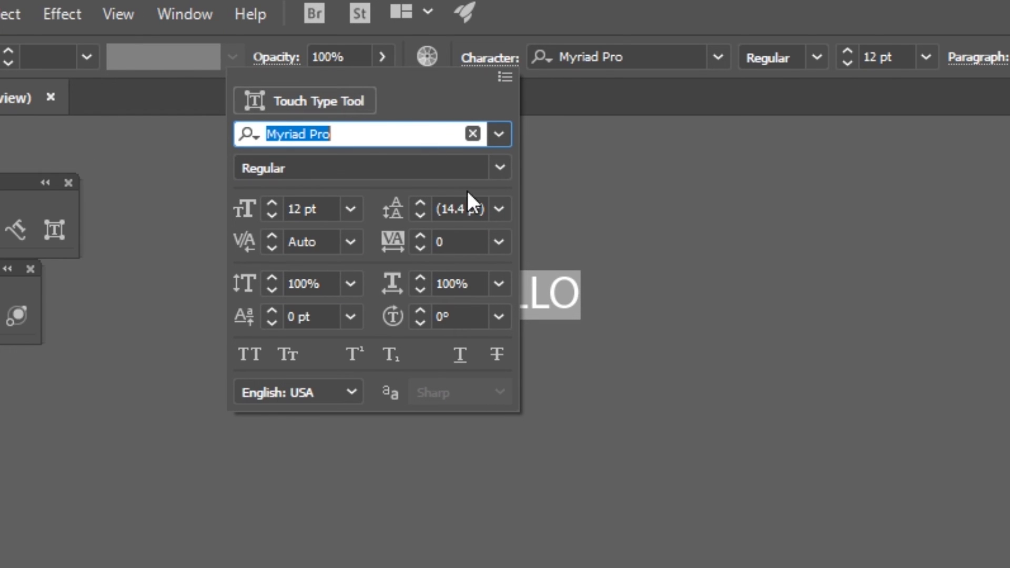
left_click(420, 236)
left_click(420, 236)
left_click(421, 236)
left_click(421, 236)
left_click(420, 236)
left_click(499, 242)
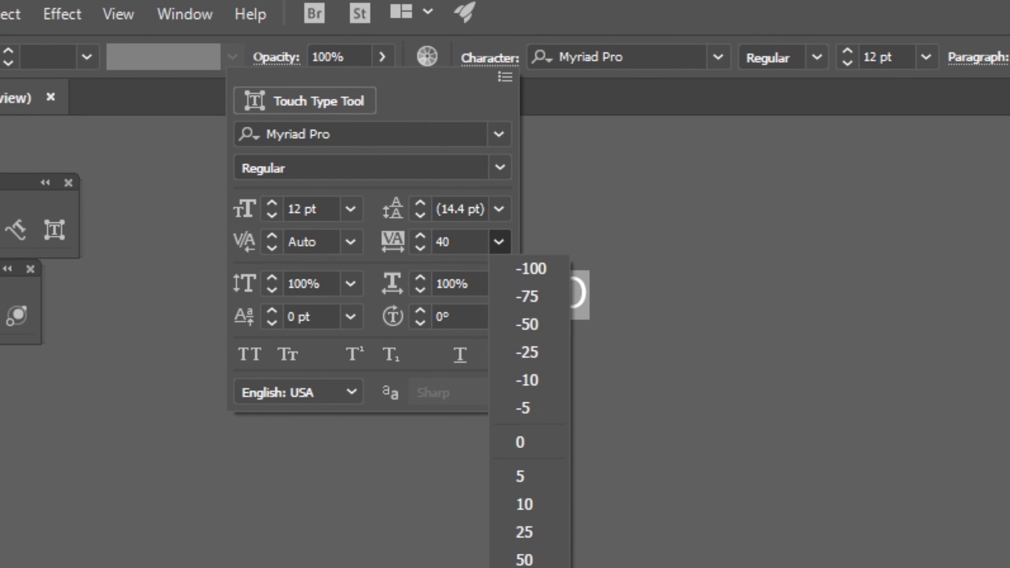
left_click(525, 567)
left_click(733, 223)
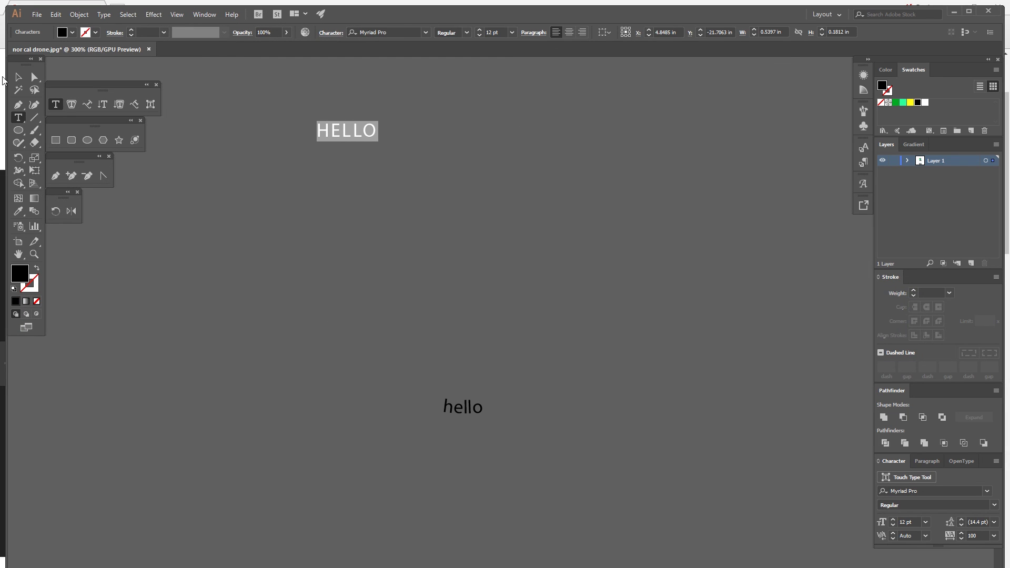
- Select the "HELLO" text as an object and reflect it across the vertical axis
left_click(17, 77)
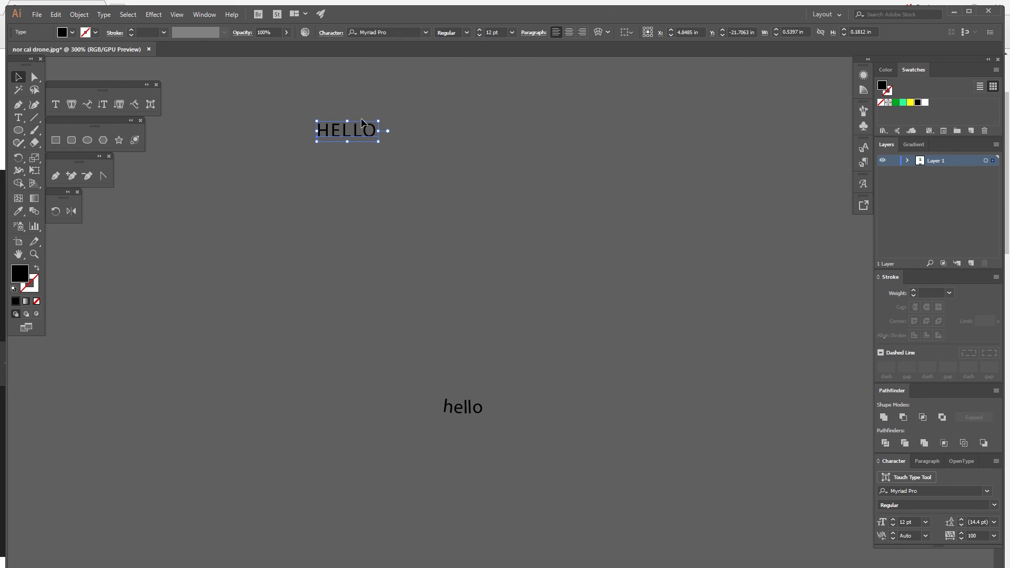
double_click(73, 213)
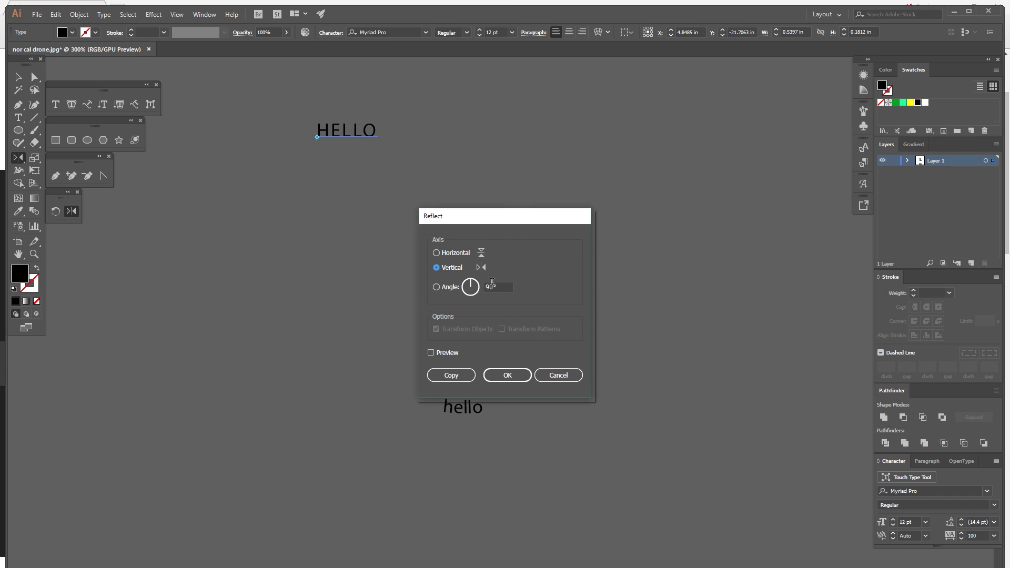
left_click(507, 375)
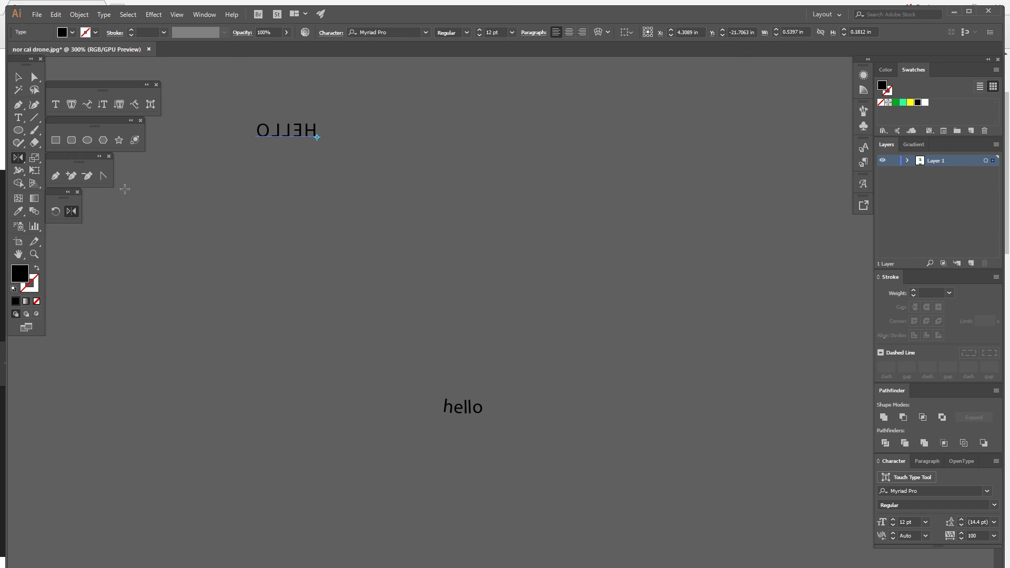
- Rotate the mirrored "HELLO" text freehand by about 11° counterclockwise, and rotate it by a further exact 180°
left_click(56, 212)
mouse_move(287, 106)
left_mouse_down()
mouse_move(314, 214)
mouse_move(293, 110)
mouse_move(342, 213)
mouse_move(296, 123)
left_mouse_up()
double_click(56, 212)
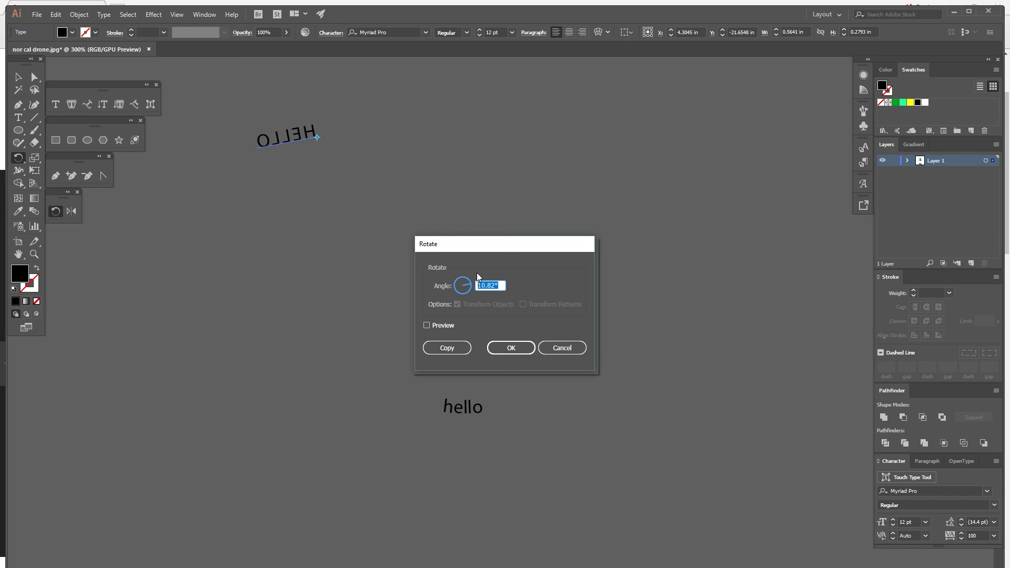
type("180")
left_click(513, 347)
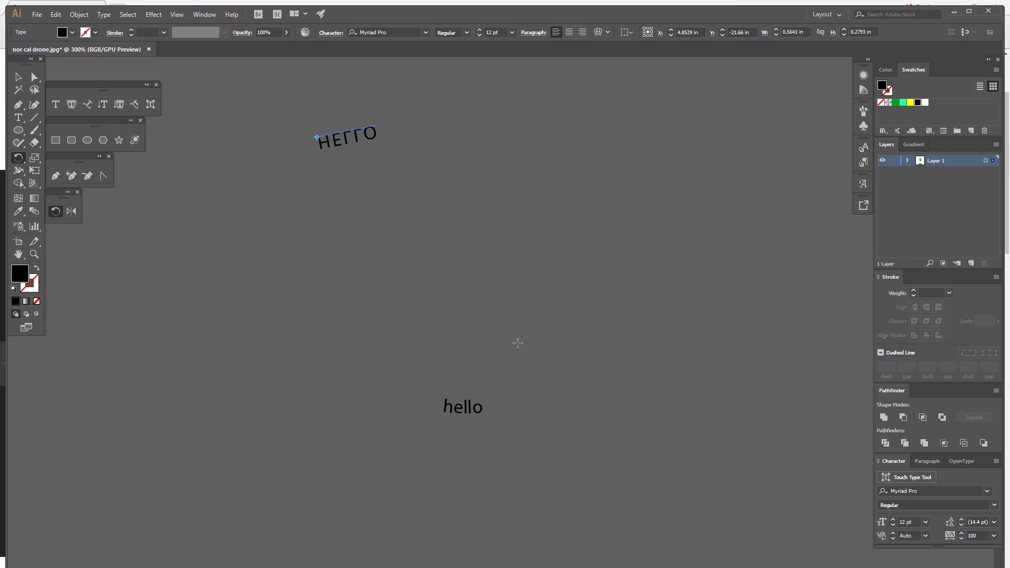